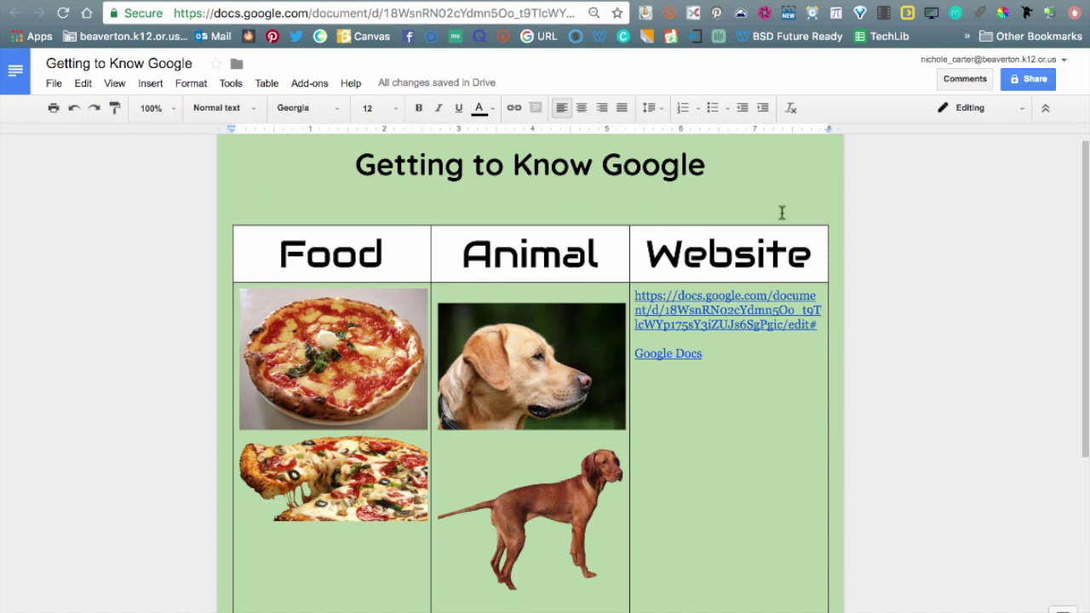
Step: Add the text "Tables" above the table and format it as Heading 1
{"action": "type", "text": "Tables"}
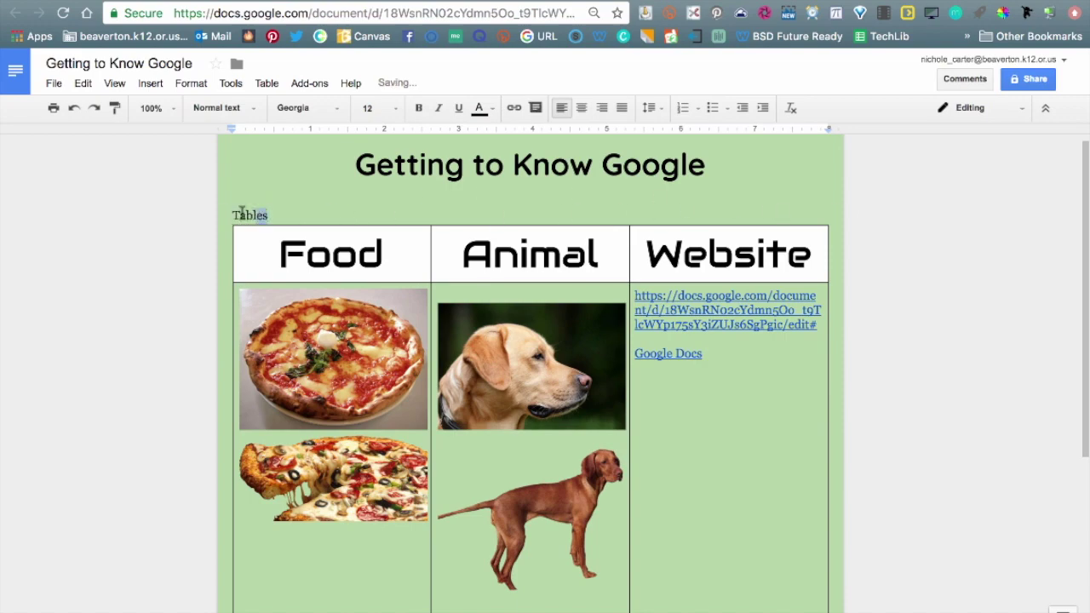
{"action": "double_click", "coordinate": [251, 214]}
{"action": "left_click", "coordinate": [220, 107]}
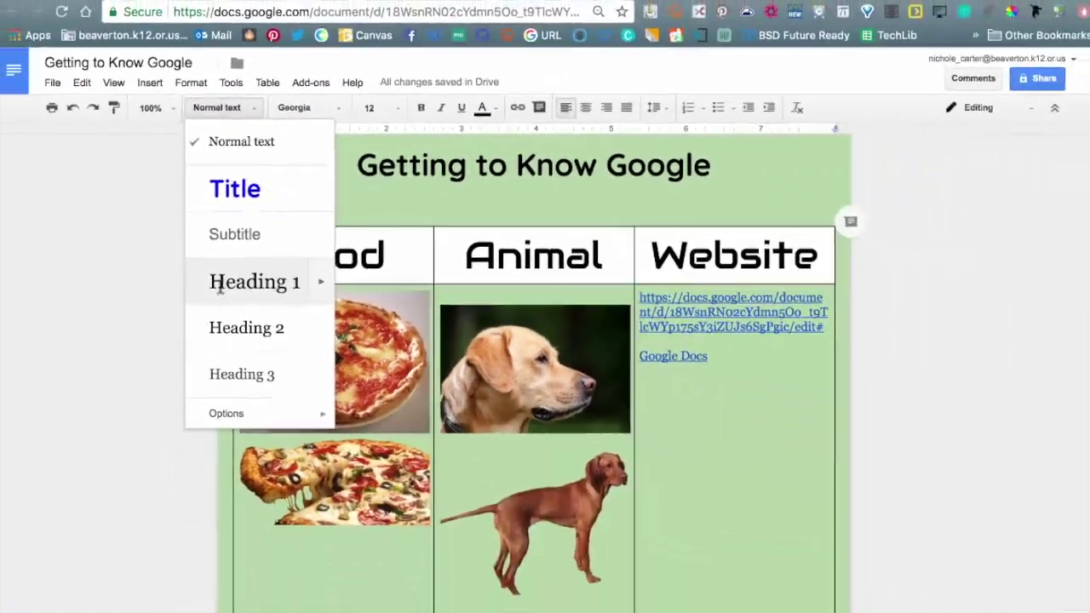
{"action": "left_click", "coordinate": [220, 288]}
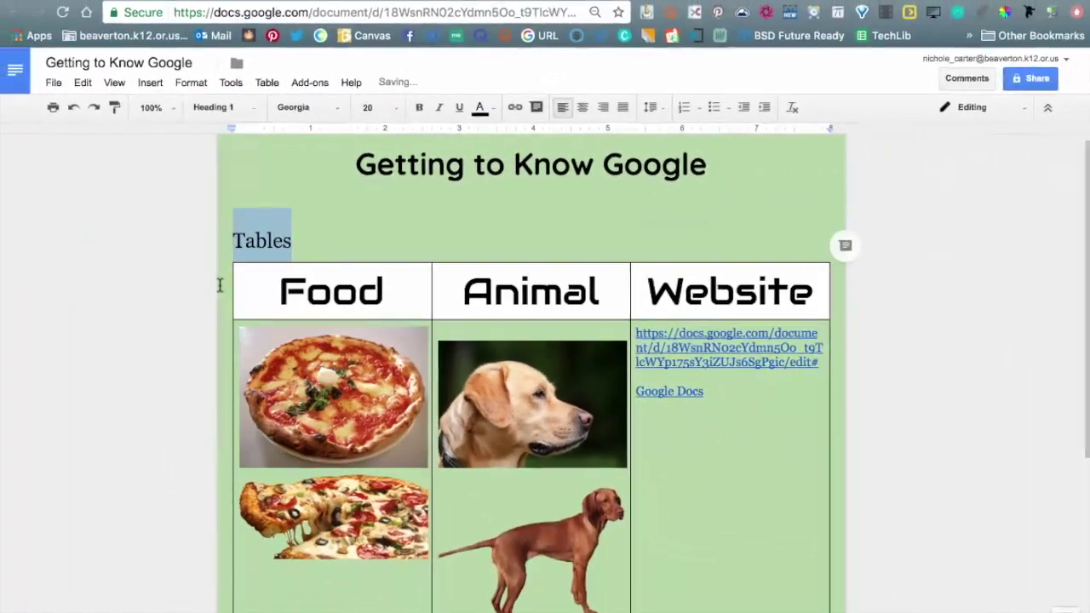
Step: Add the text "Images" below the table and format it as Heading 1
{"action": "scroll", "coordinate": [369, 302], "scroll_direction": "down", "scroll_amount": 3}
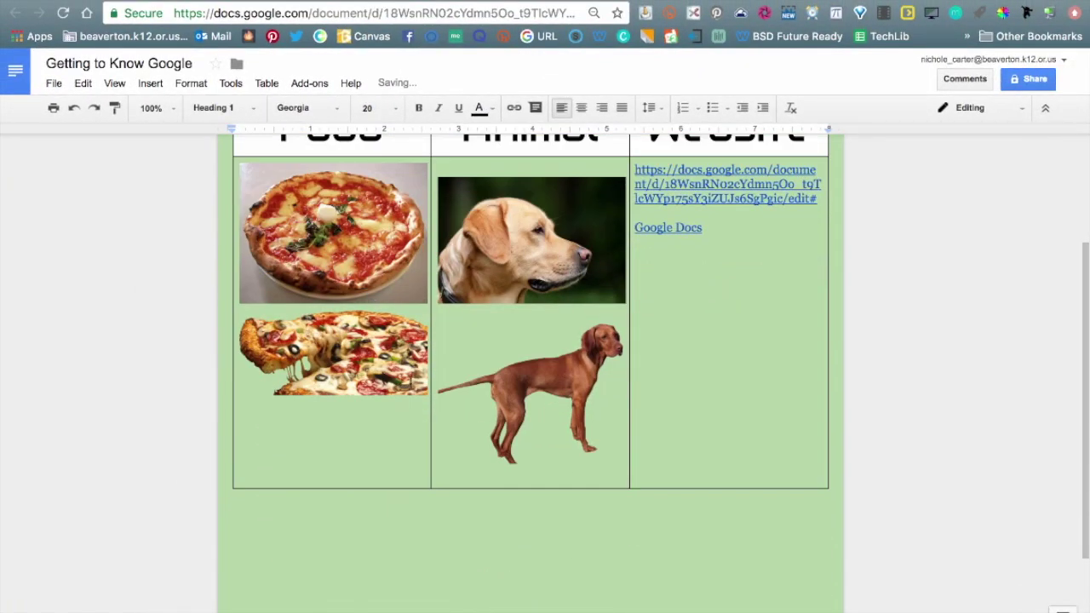
{"action": "left_click", "coordinate": [295, 513]}
{"action": "type", "text": "Images"}
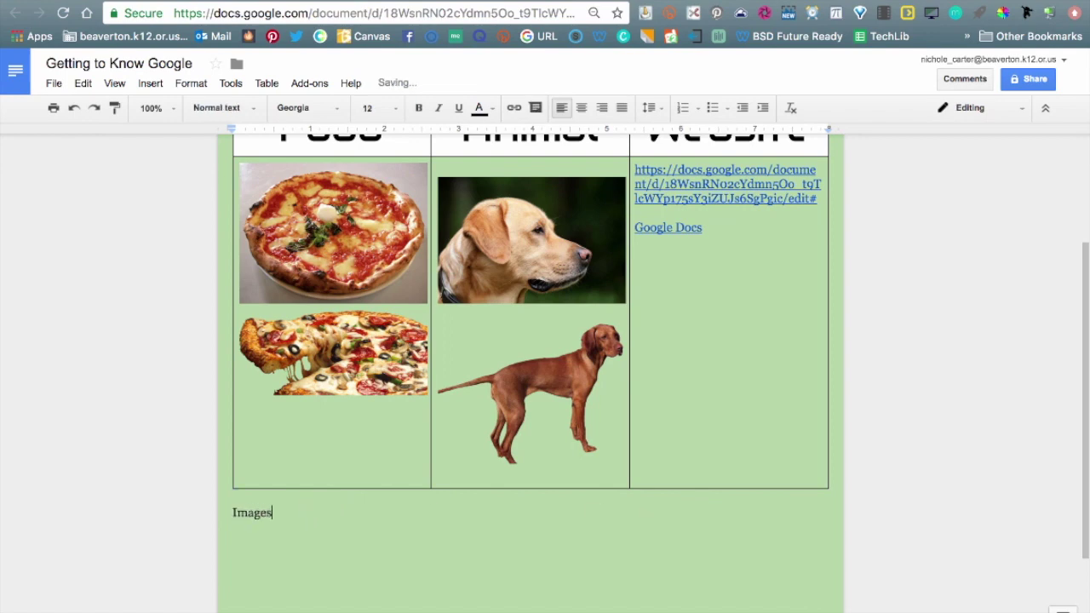
{"action": "double_click", "coordinate": [250, 512]}
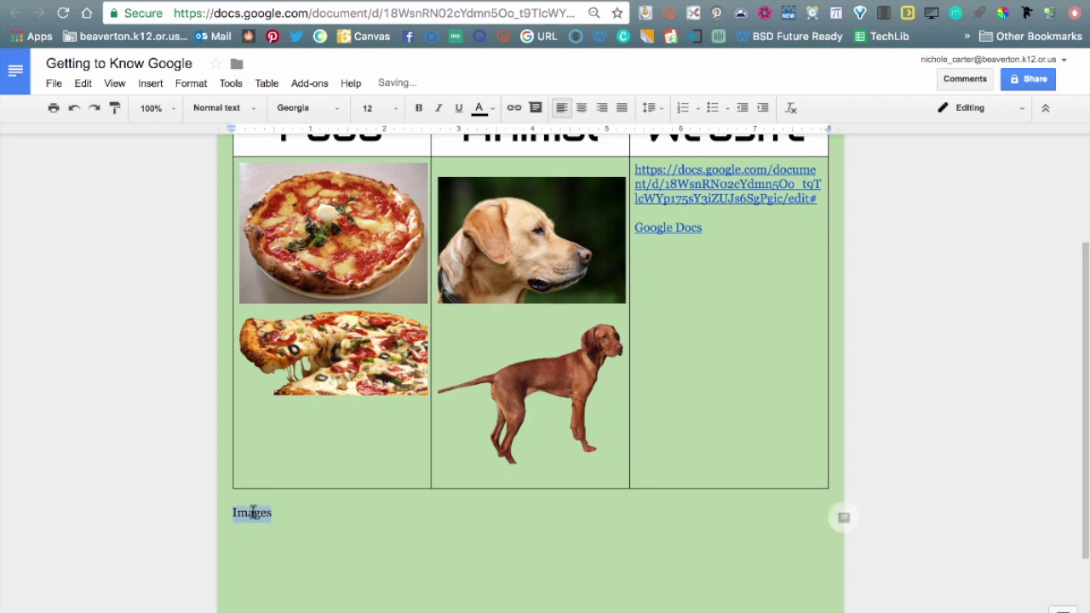
{"action": "left_click", "coordinate": [228, 108]}
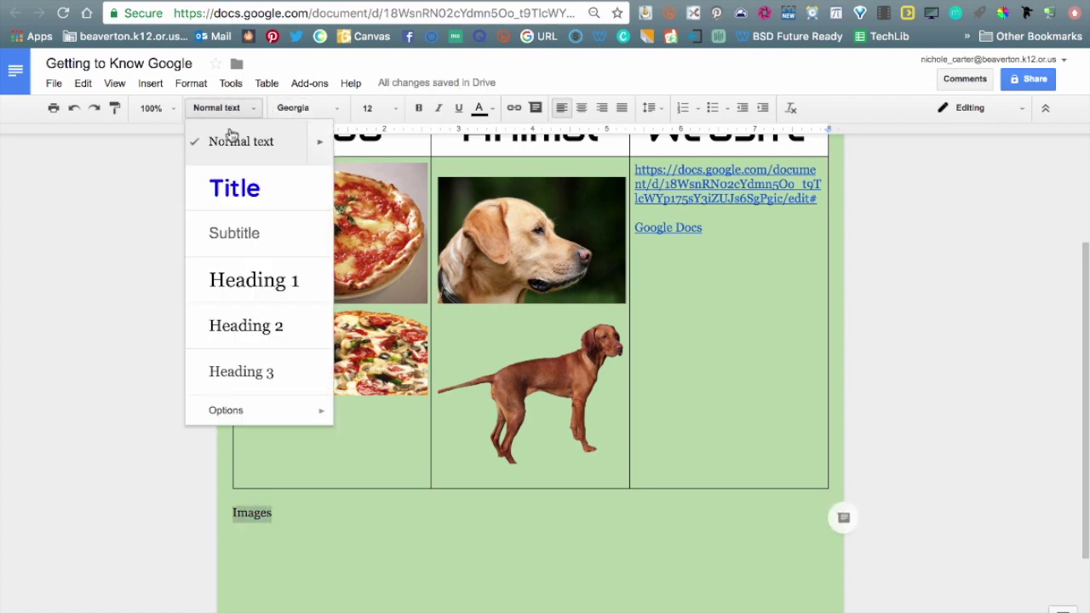
{"action": "left_click", "coordinate": [252, 292]}
Step: Add a bulleted list under the Images heading with "Go to Insert then Image then Search" and "Go to the bottom right corner and hit explore"
{"action": "left_click", "coordinate": [332, 529]}
{"action": "key", "text": "Return"}
{"action": "left_click", "coordinate": [714, 109]}
{"action": "type", "text": "Go to Insert then Im"}
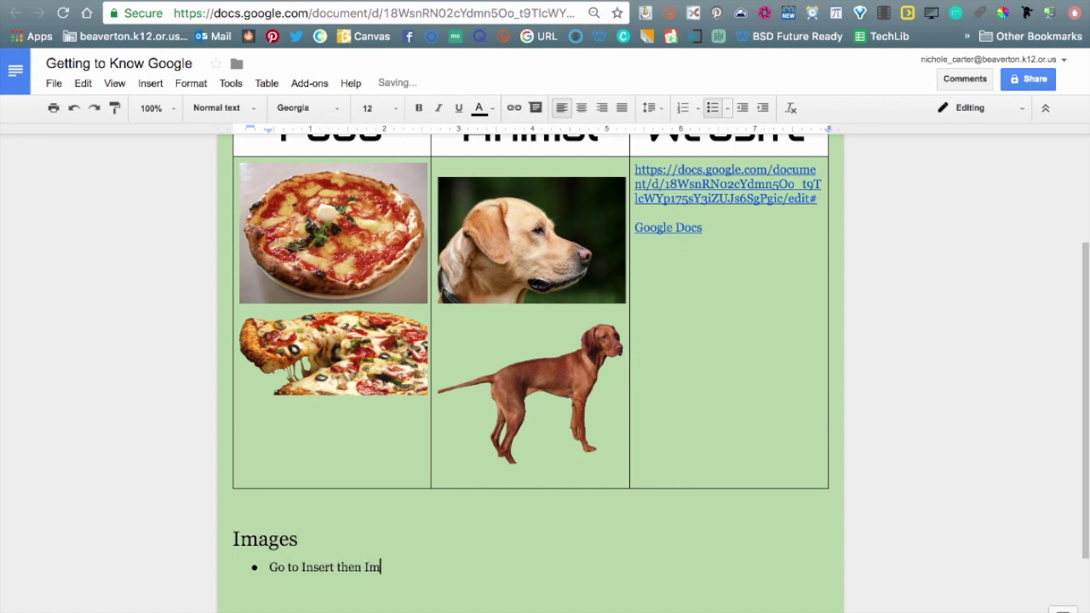
{"action": "type", "text": "age then Search"}
{"action": "key", "text": "Return"}
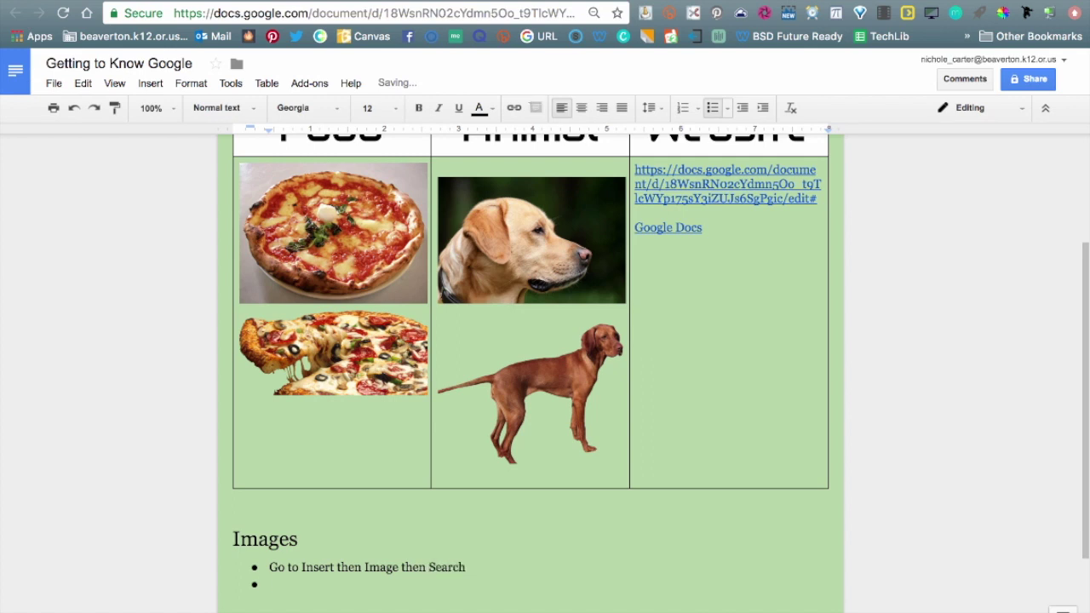
{"action": "type", "text": "Go to the bottom right corner a"}
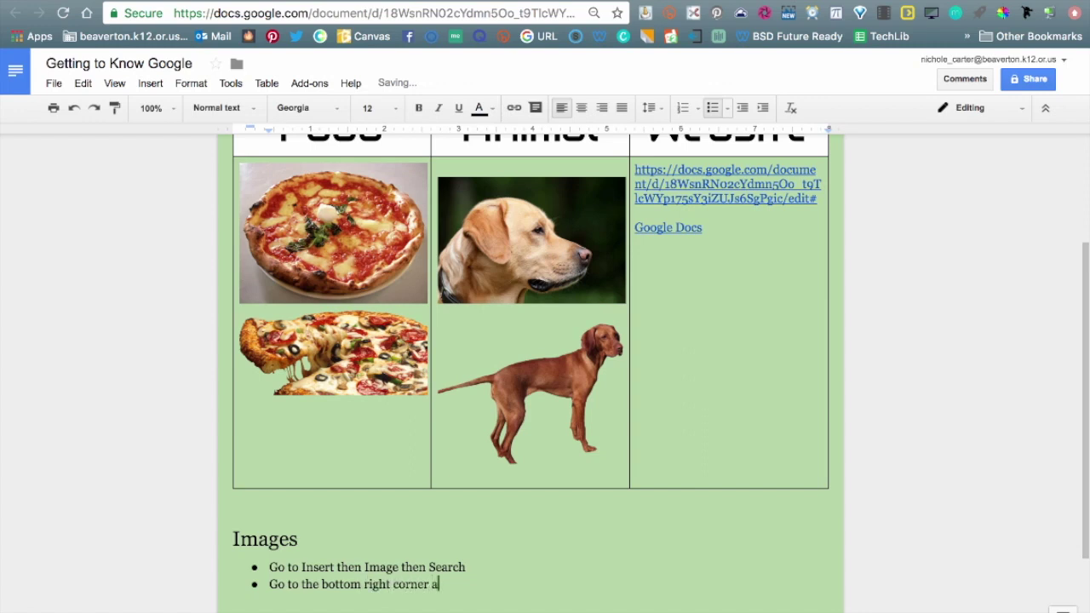
{"action": "type", "text": "nd hit explore"}
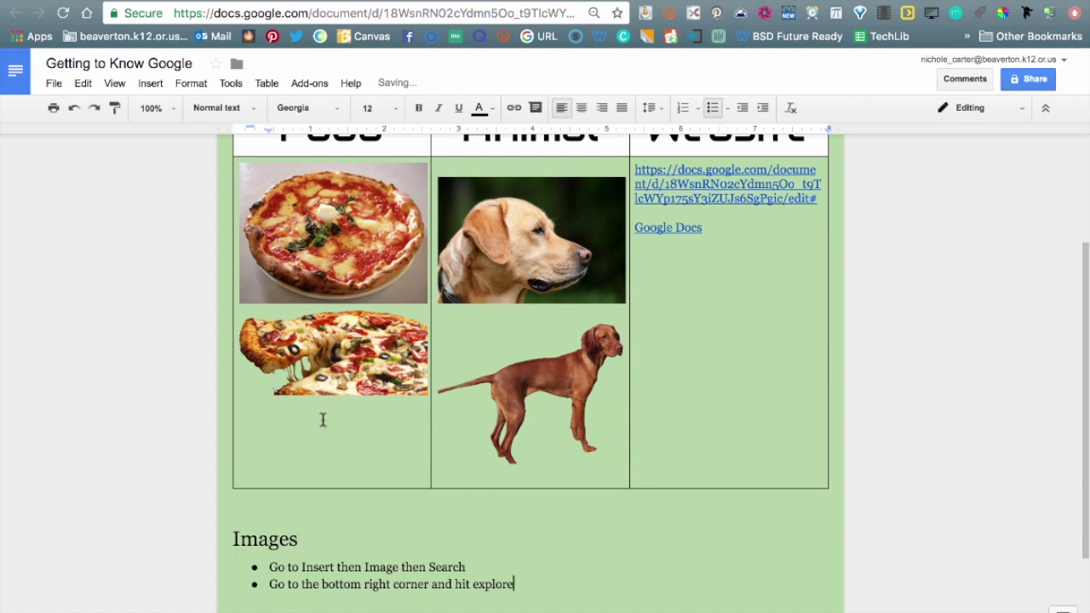
Step: Format both bullet items under the Images heading as Heading 2
{"action": "left_click_drag", "start_coordinate": [474, 567], "coordinate": [256, 562]}
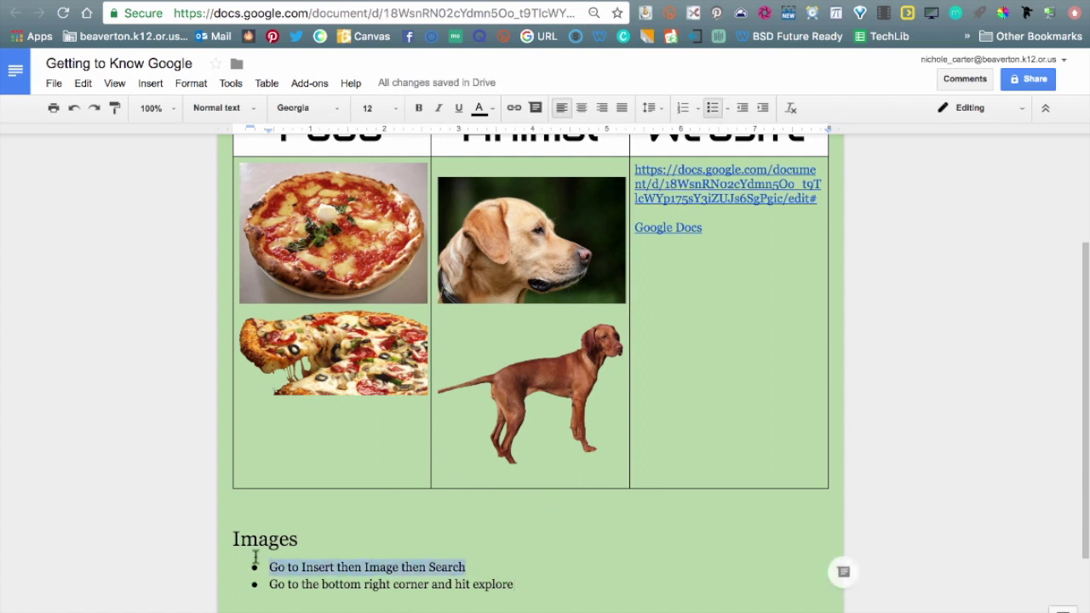
{"action": "left_click", "coordinate": [220, 114]}
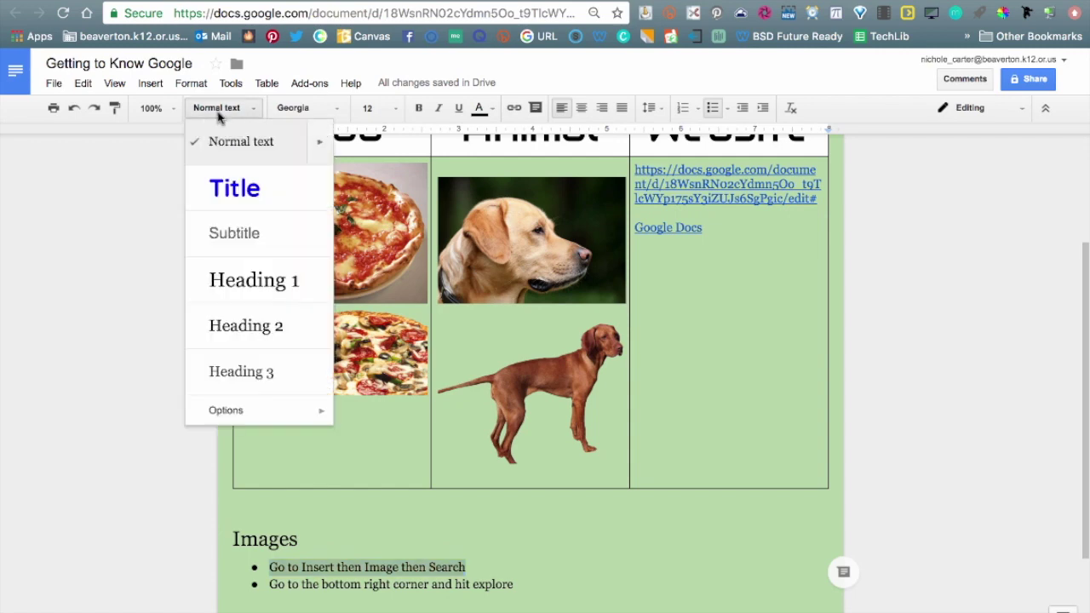
{"action": "left_click", "coordinate": [248, 328]}
{"action": "scroll", "coordinate": [534, 572], "scroll_direction": "down", "scroll_amount": 1}
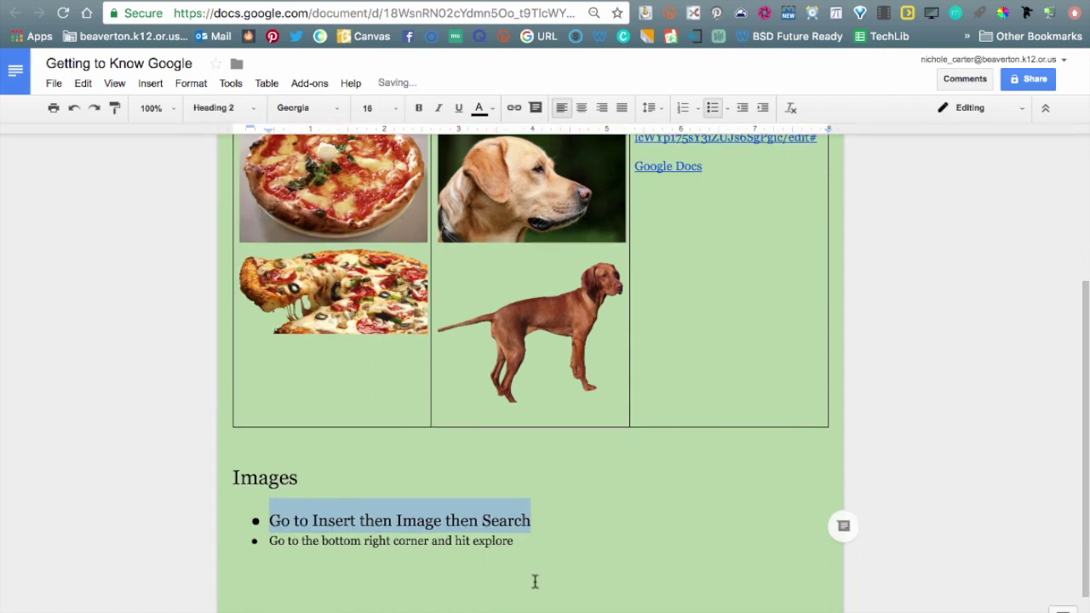
{"action": "left_click_drag", "start_coordinate": [521, 543], "coordinate": [268, 540]}
{"action": "left_click", "coordinate": [226, 108]}
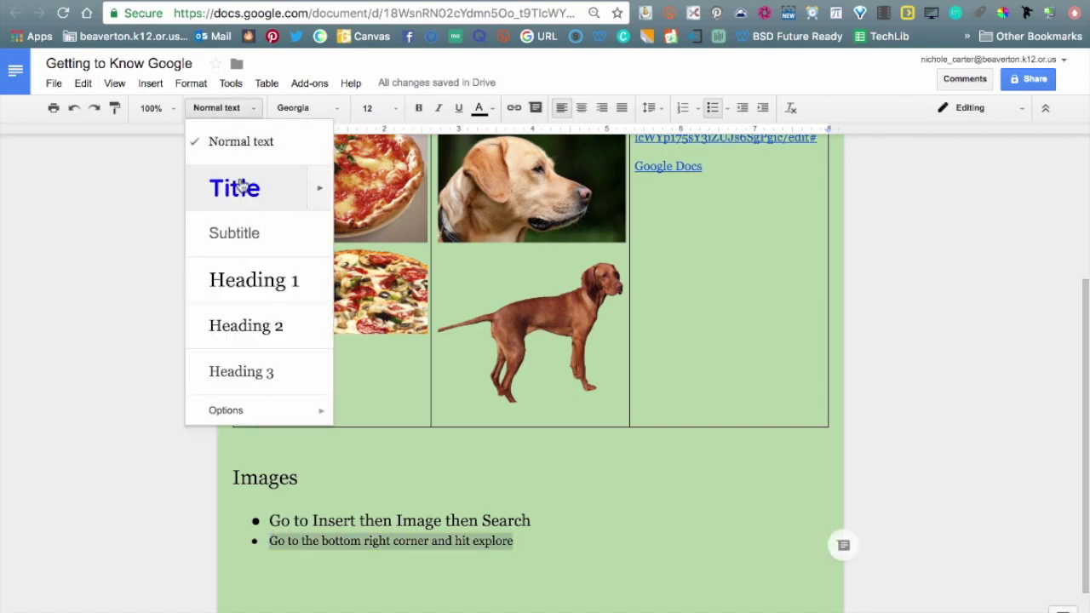
{"action": "left_click", "coordinate": [256, 324]}
{"action": "scroll", "coordinate": [673, 500], "scroll_direction": "up", "scroll_amount": 5}
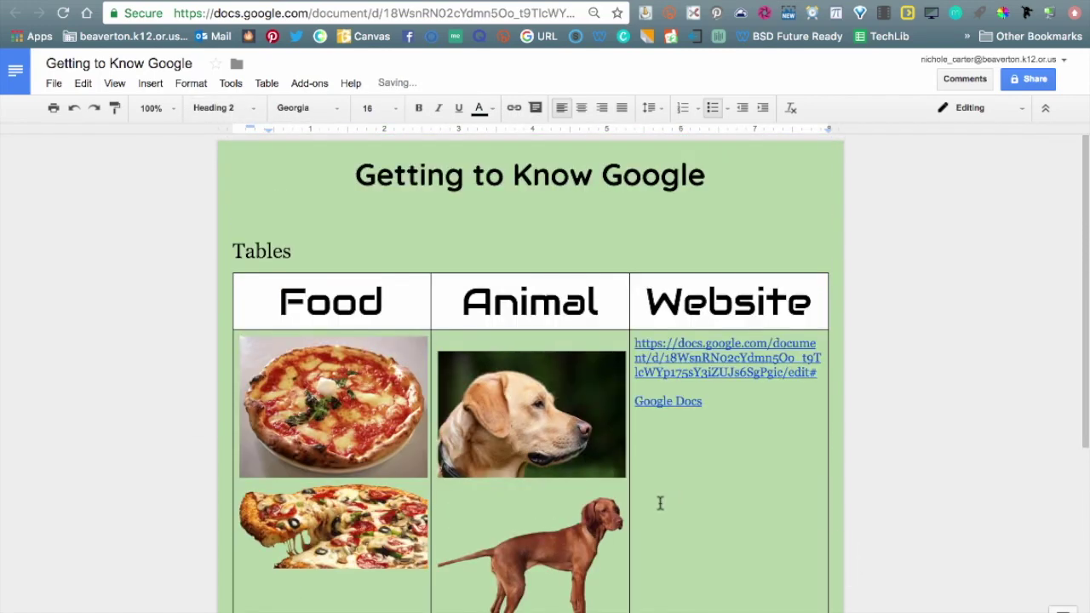
{"action": "scroll", "coordinate": [652, 499], "scroll_direction": "down", "scroll_amount": 3}
{"action": "scroll", "coordinate": [577, 414], "scroll_direction": "up", "scroll_amount": 3}
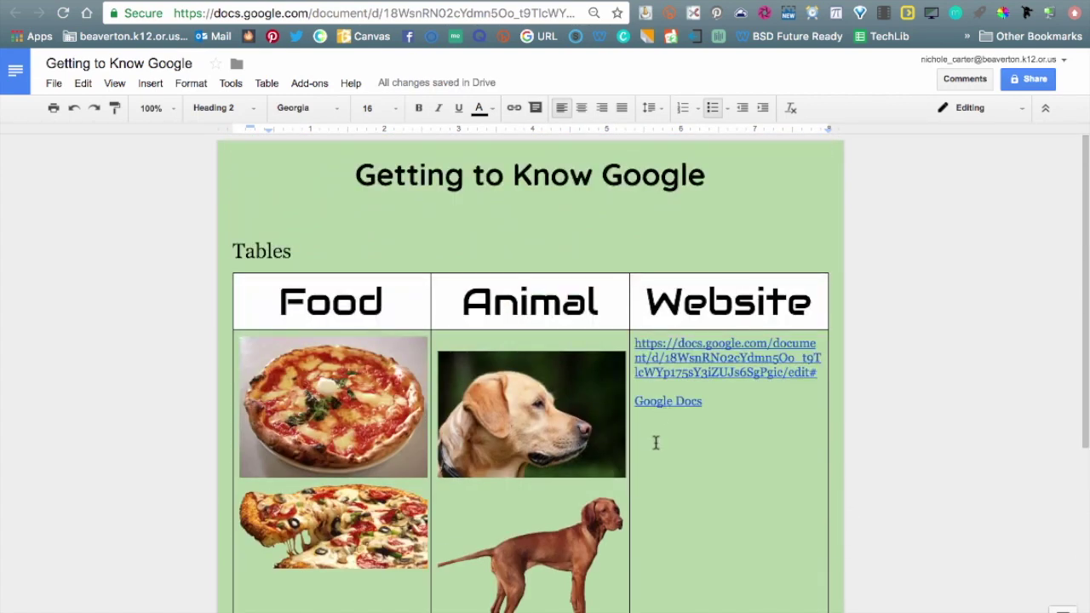
{"action": "left_click", "coordinate": [253, 109]}
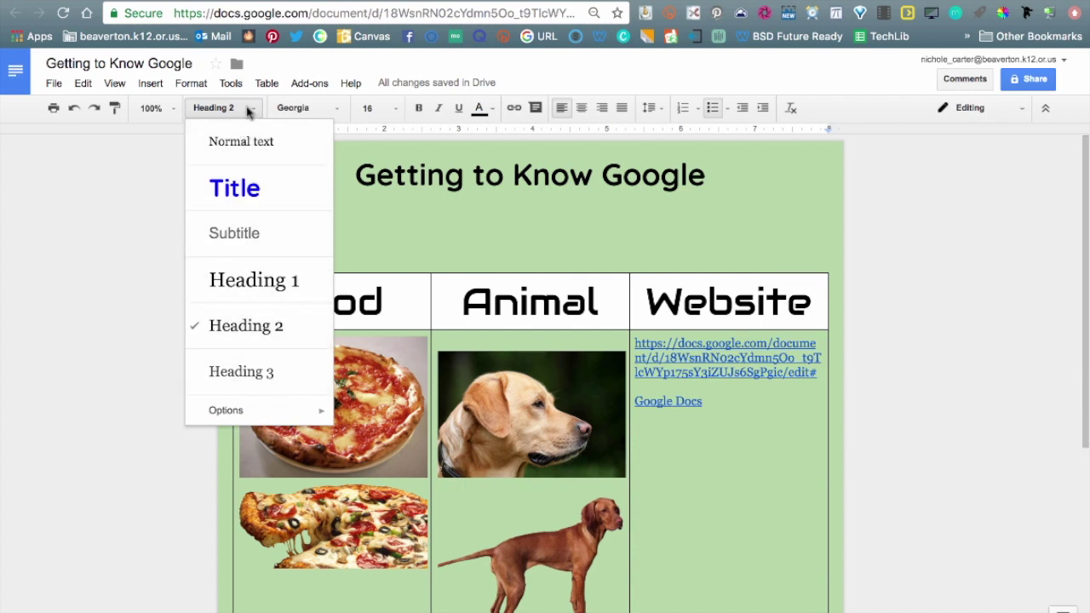
{"action": "left_click", "coordinate": [248, 110]}
Step: Insert a table of contents with blue links on the blank line below the document title
{"action": "left_click", "coordinate": [252, 206]}
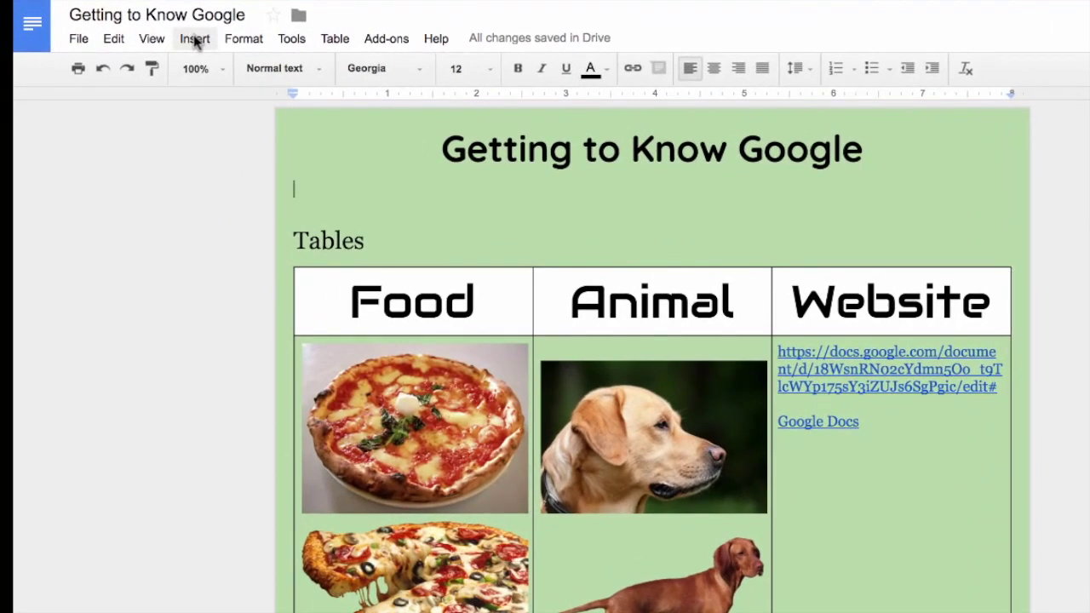
{"action": "left_click", "coordinate": [179, 57]}
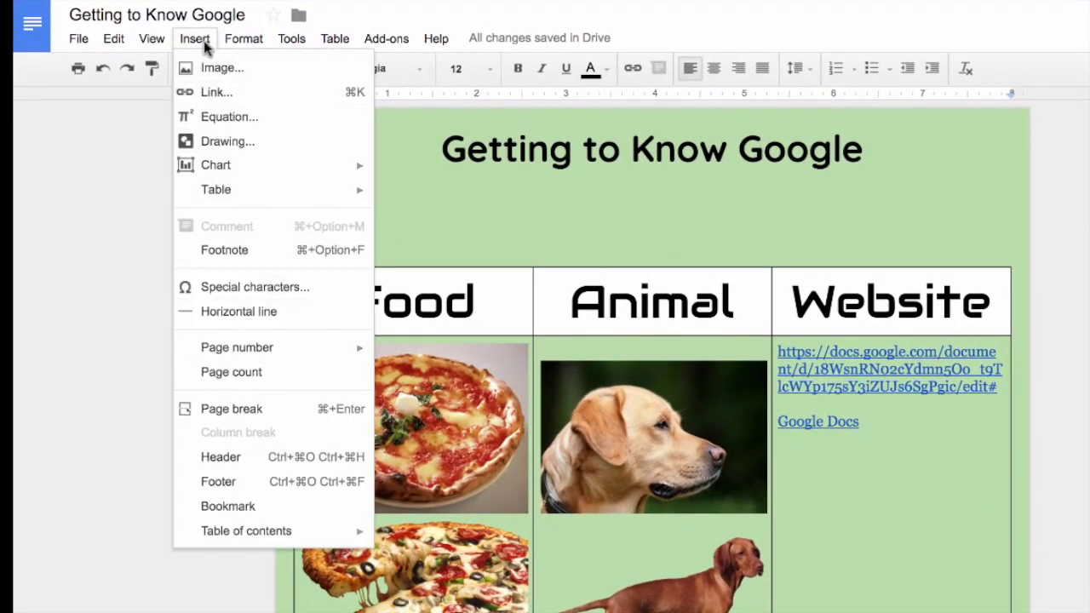
{"action": "mouse_move", "coordinate": [248, 533]}
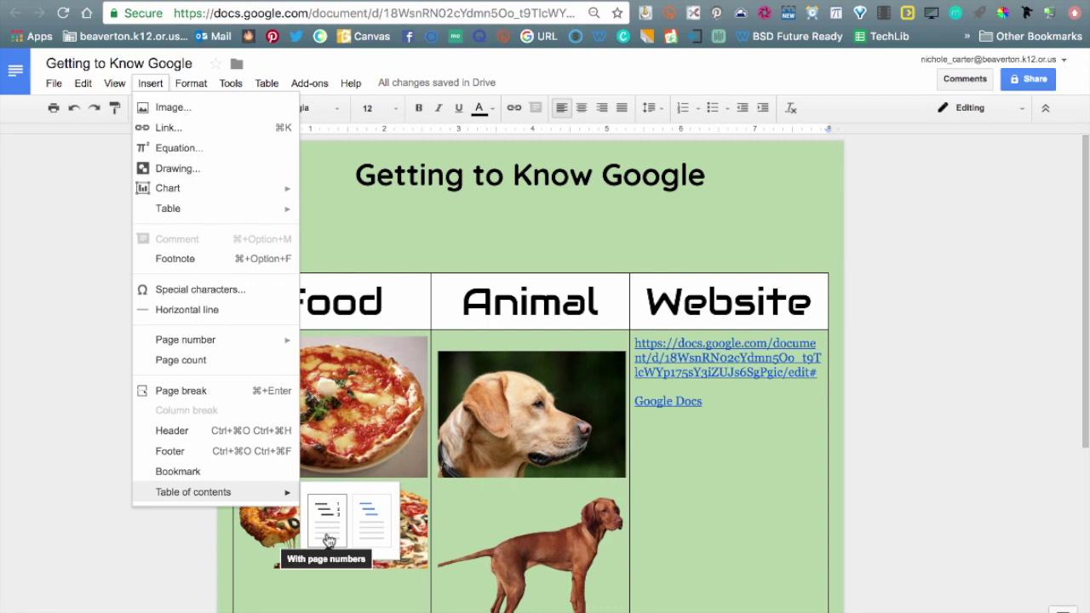
{"action": "left_click", "coordinate": [378, 538]}
Step: Check the links behind the table of contents entries and update the table of contents
{"action": "left_click", "coordinate": [655, 335]}
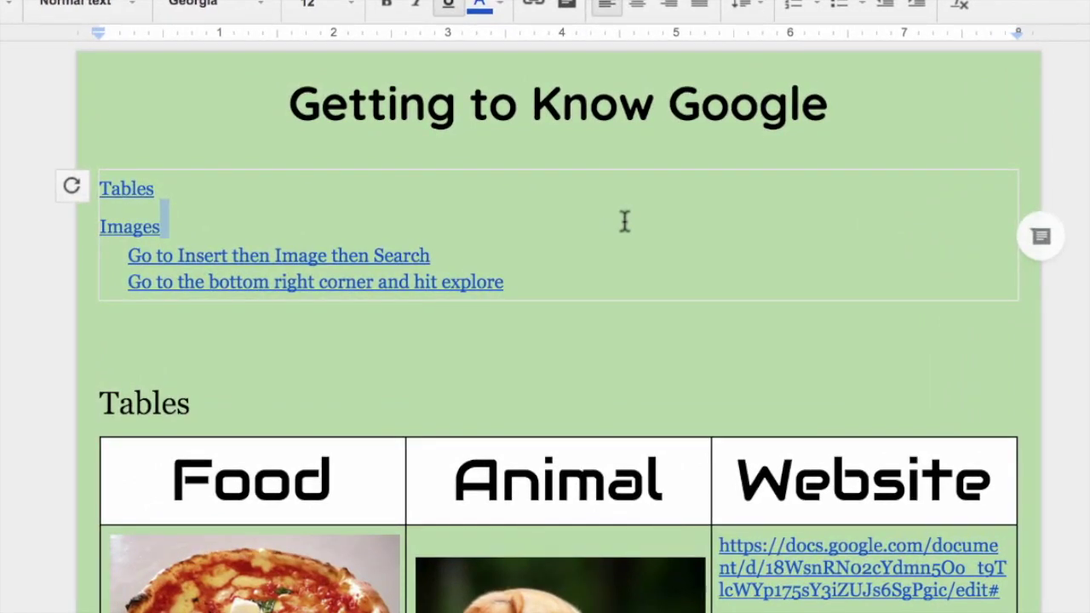
{"action": "left_click", "coordinate": [128, 223]}
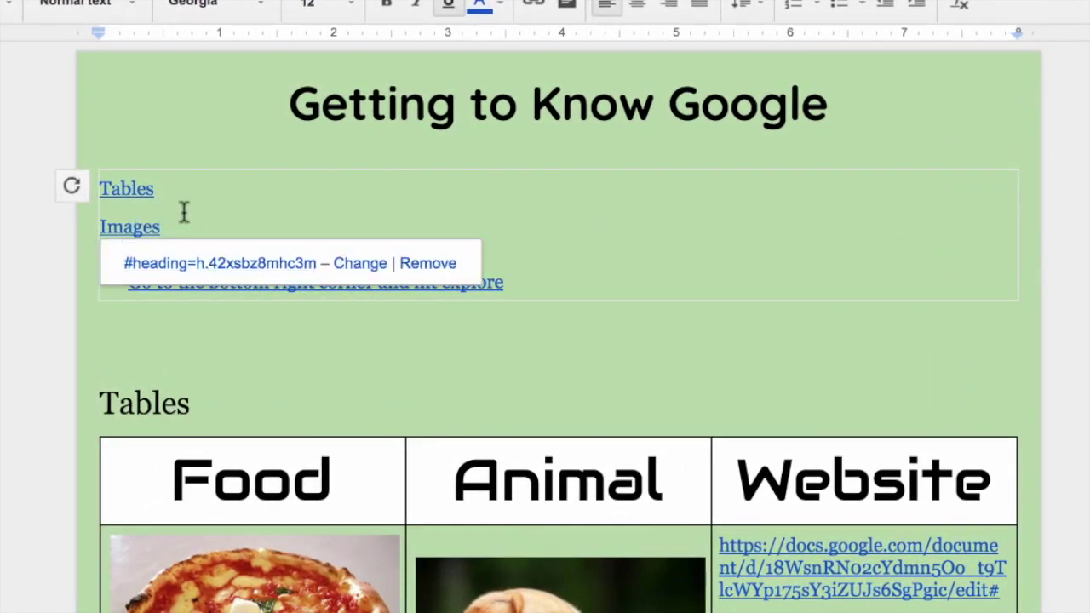
{"action": "left_click", "coordinate": [300, 190]}
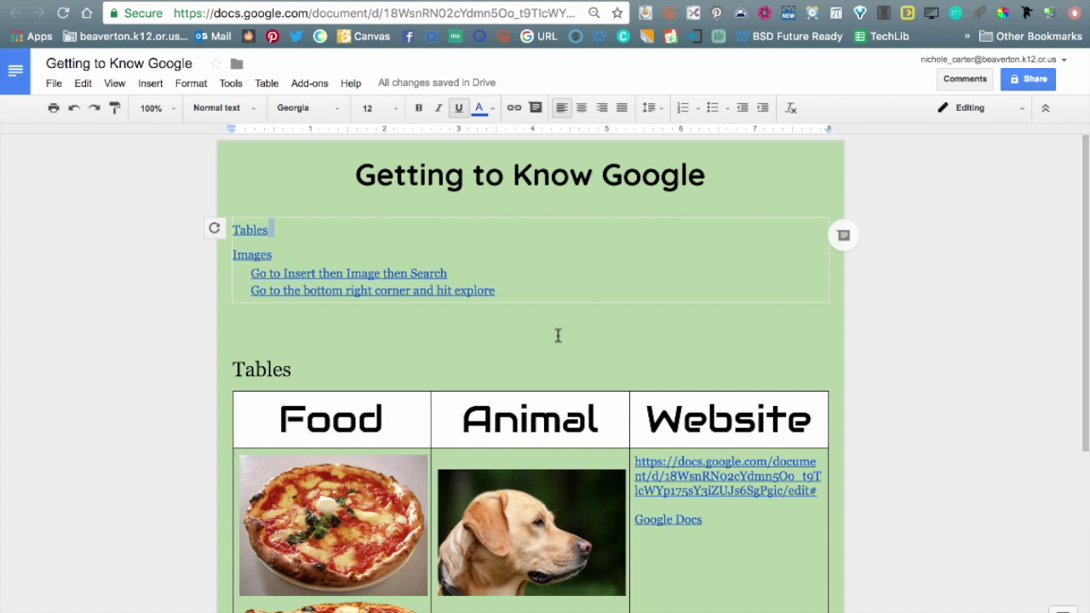
{"action": "left_click", "coordinate": [670, 266]}
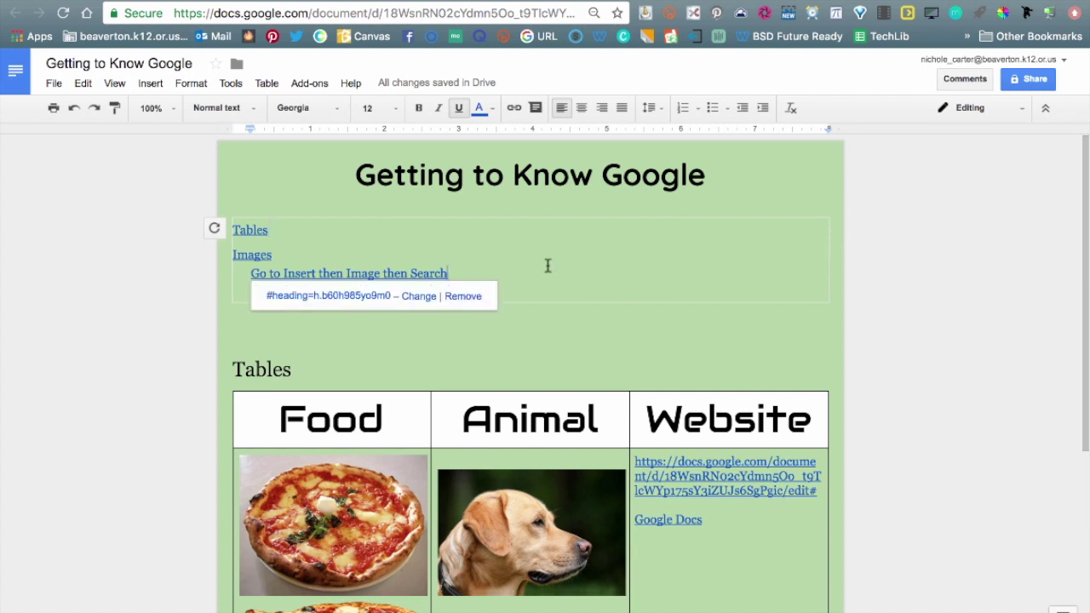
{"action": "left_click", "coordinate": [215, 228]}
Step: Insert a page break before the Images heading so that its section starts on a new page
{"action": "scroll", "coordinate": [557, 370], "scroll_direction": "down", "scroll_amount": 4}
{"action": "left_click", "coordinate": [246, 517]}
{"action": "key", "text": "Left"}
{"action": "key", "text": "ctrl+Return"}
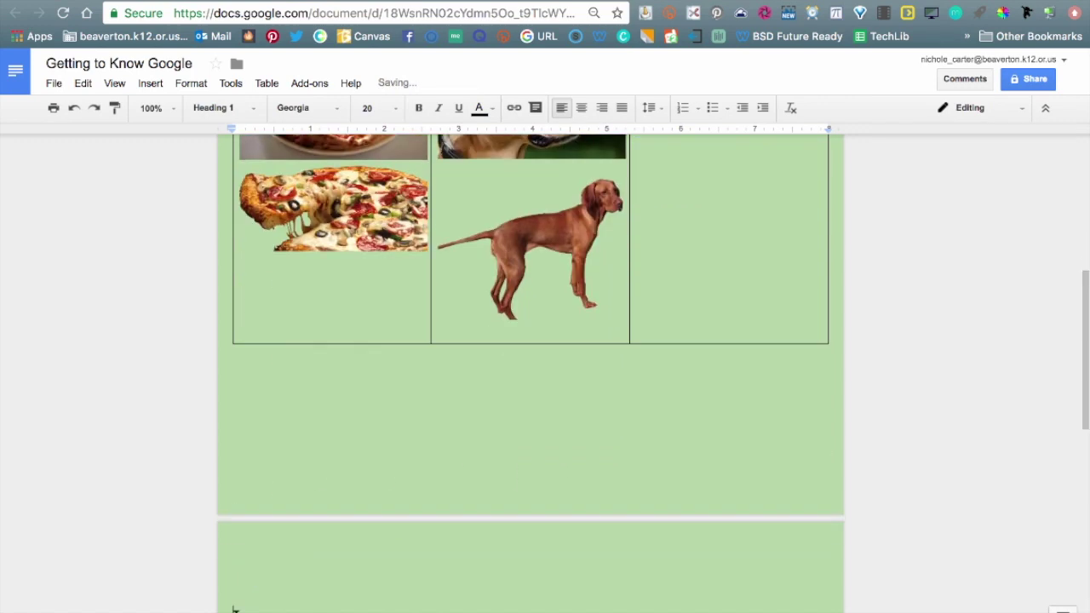
Step: Test the table of contents link "Go to Insert then Image then Search" and return to the start of the document
{"action": "scroll", "coordinate": [504, 466], "scroll_direction": "up", "scroll_amount": 4}
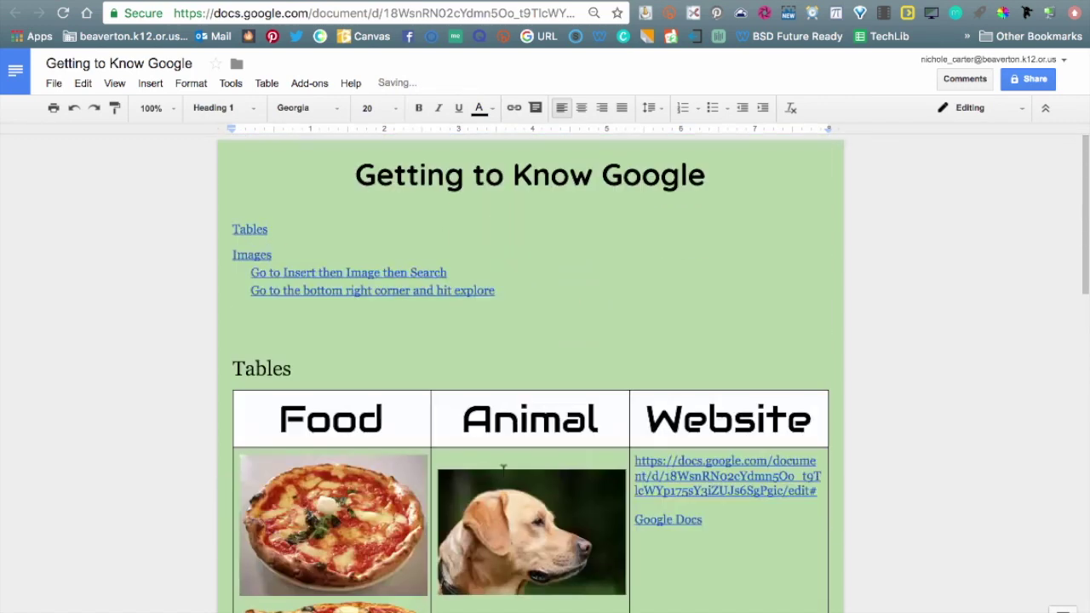
{"action": "left_click", "coordinate": [359, 272]}
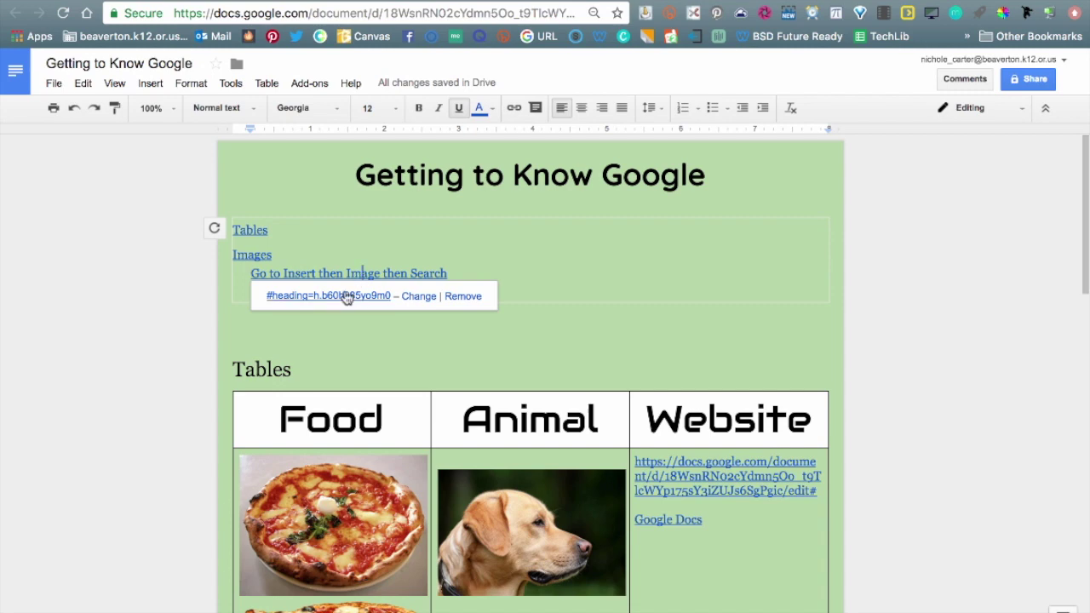
{"action": "left_click", "coordinate": [347, 296]}
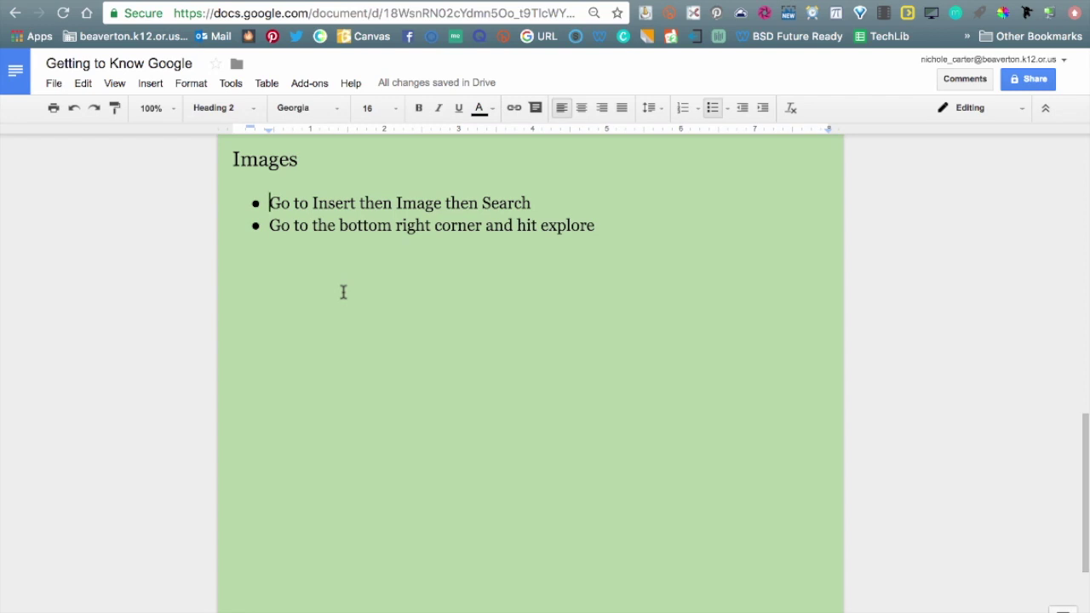
{"action": "scroll", "coordinate": [344, 292], "scroll_direction": "up", "scroll_amount": 15}
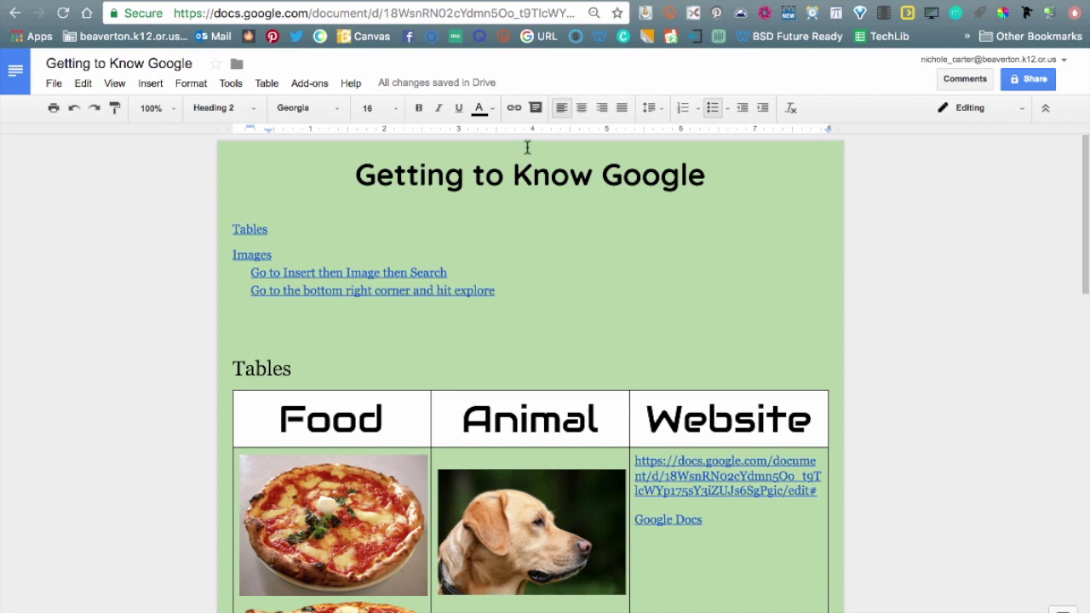
Step: Add the text "Back to the Top" in the page footer
{"action": "scroll", "coordinate": [543, 341], "scroll_direction": "down", "scroll_amount": 5}
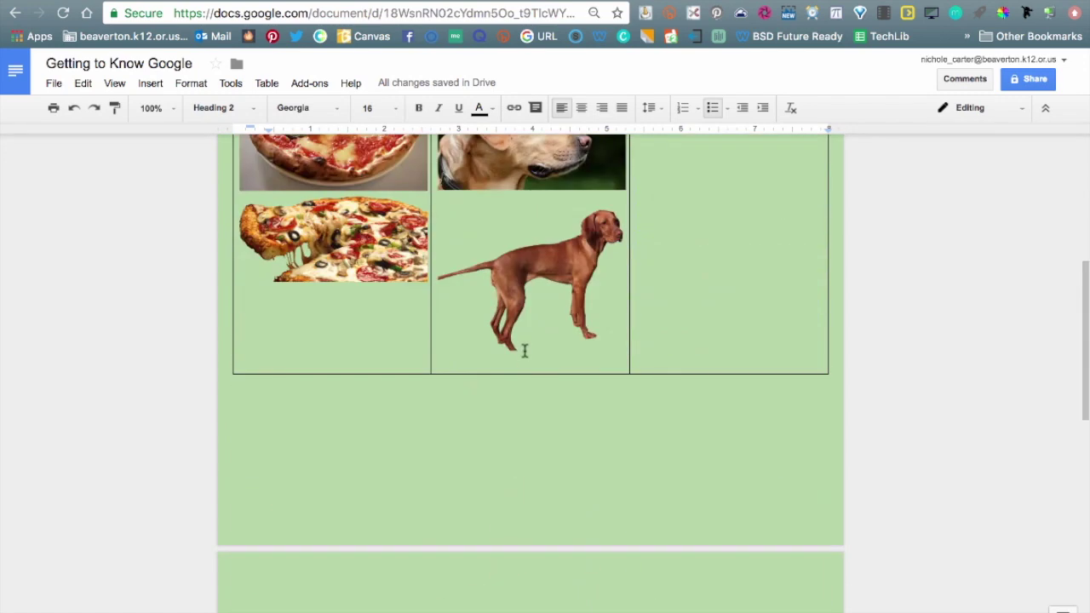
{"action": "double_click", "coordinate": [467, 531]}
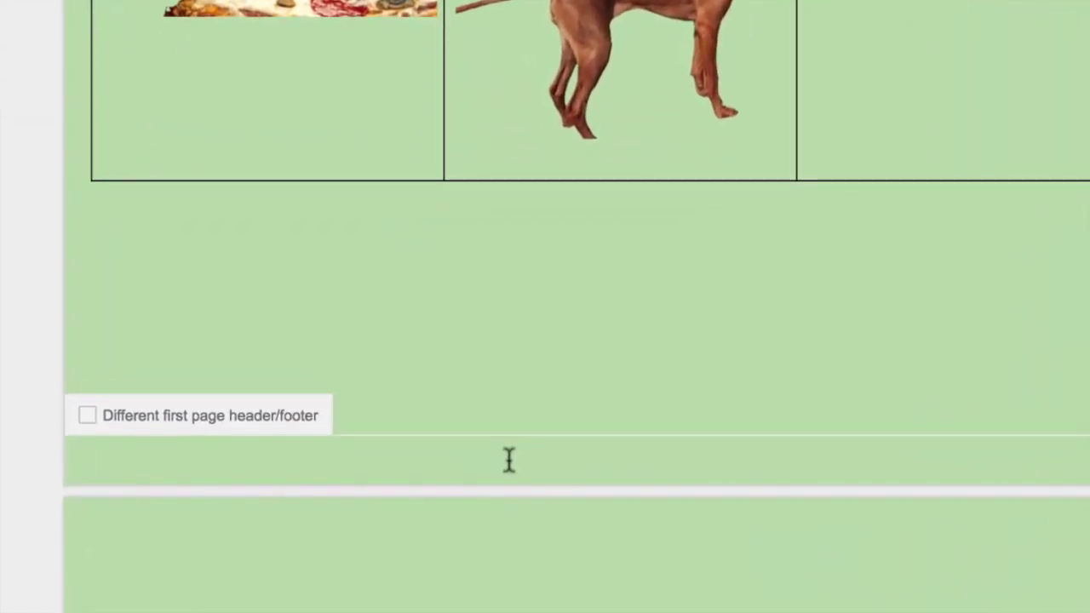
{"action": "type", "text": "Back to the Top"}
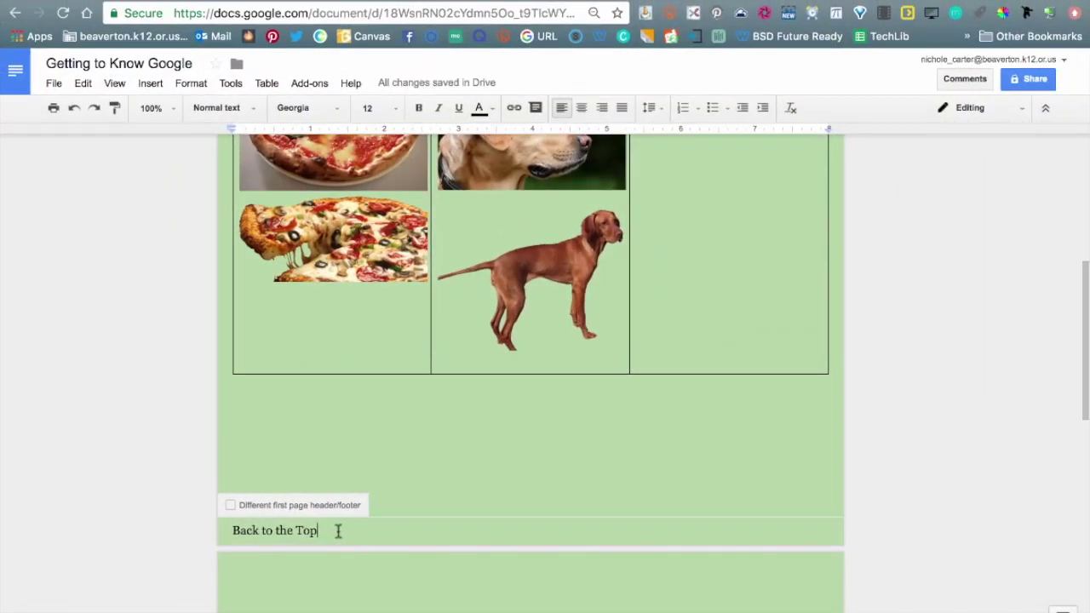
Step: Add the line "TOP" above the Tables heading and format it as Heading 3
{"action": "scroll", "coordinate": [339, 529], "scroll_direction": "up", "scroll_amount": 5}
{"action": "left_click", "coordinate": [246, 349]}
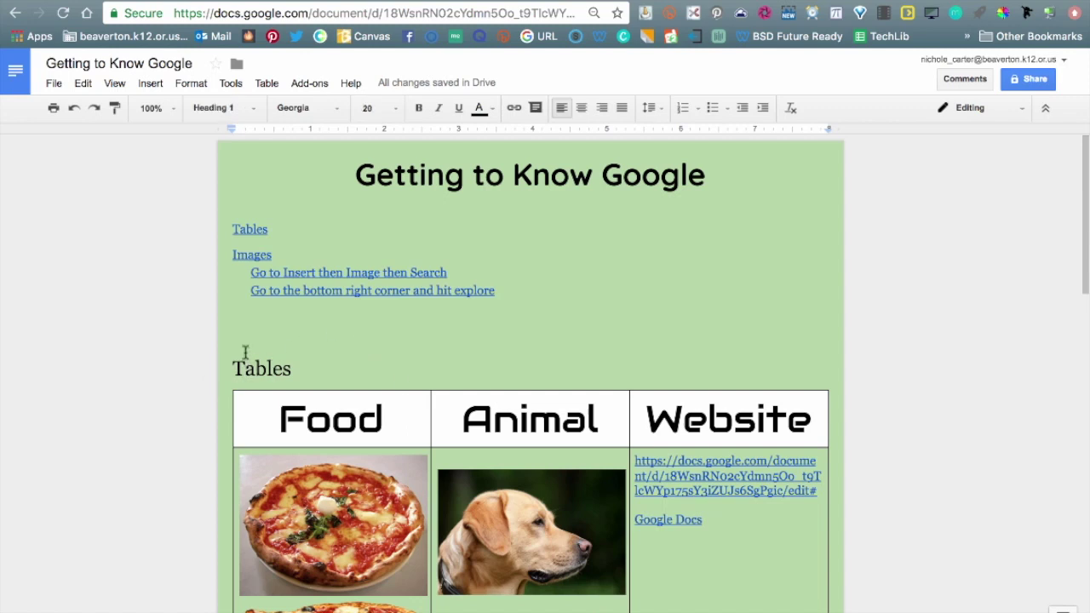
{"action": "left_click", "coordinate": [269, 332]}
{"action": "type", "text": "TOP"}
{"action": "left_click_drag", "start_coordinate": [258, 327], "coordinate": [238, 327]}
{"action": "left_click", "coordinate": [226, 112]}
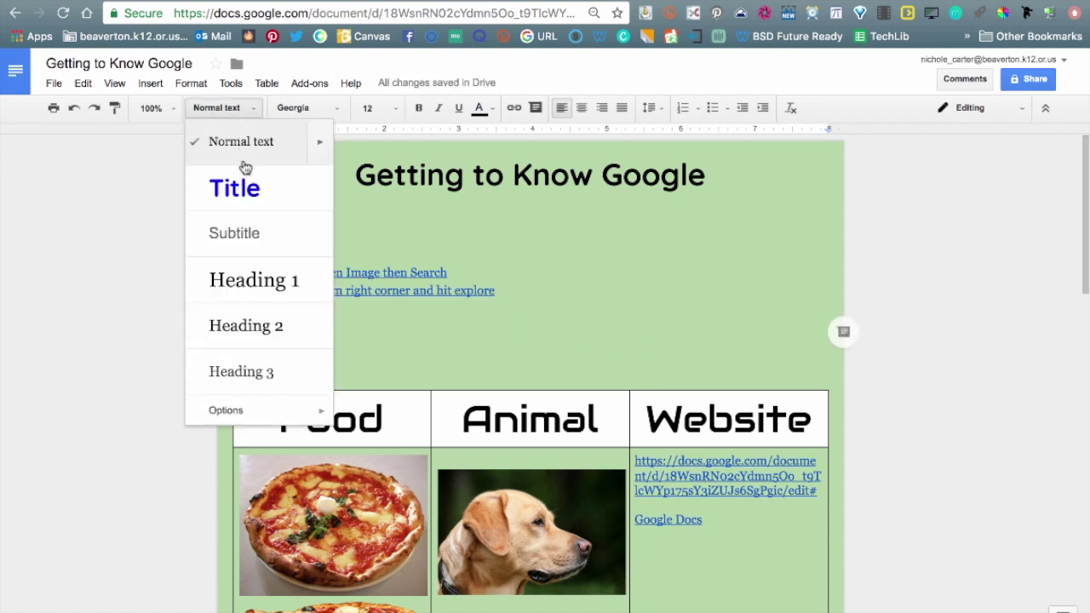
{"action": "left_click", "coordinate": [232, 384]}
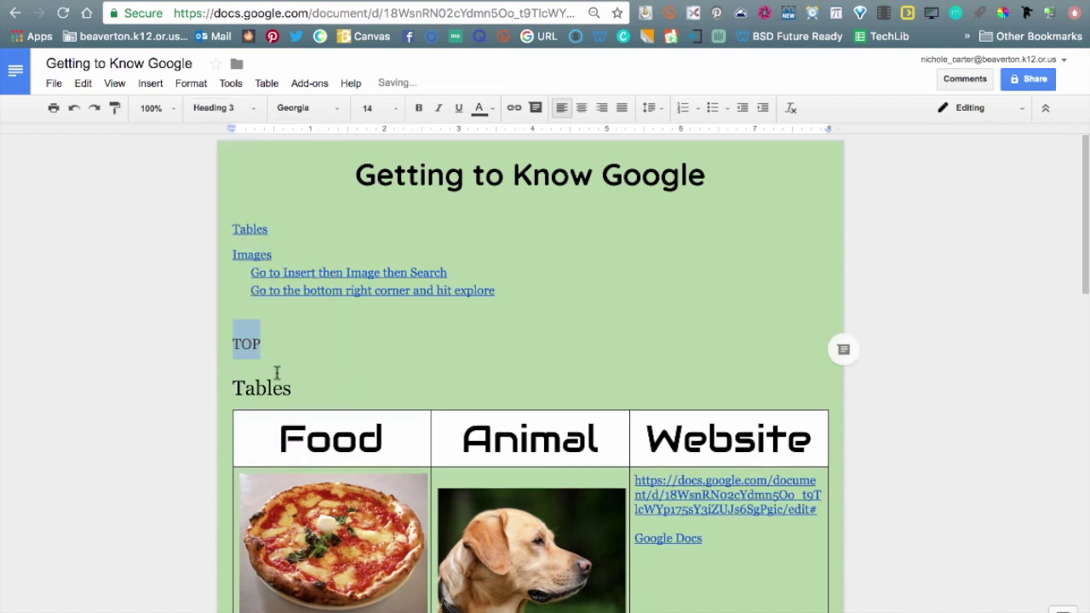
{"action": "left_click", "coordinate": [253, 390]}
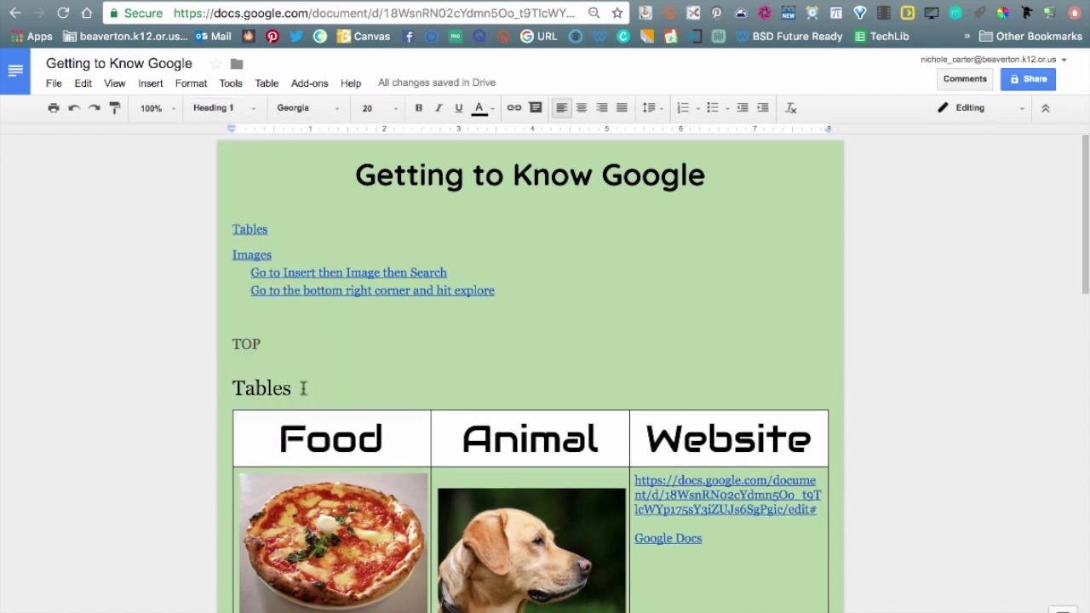
Step: Link the footer text "Back to the Top" to the TOP heading in the document
{"action": "scroll", "coordinate": [511, 383], "scroll_direction": "down", "scroll_amount": 3}
{"action": "scroll", "coordinate": [797, 437], "scroll_direction": "down", "scroll_amount": 4}
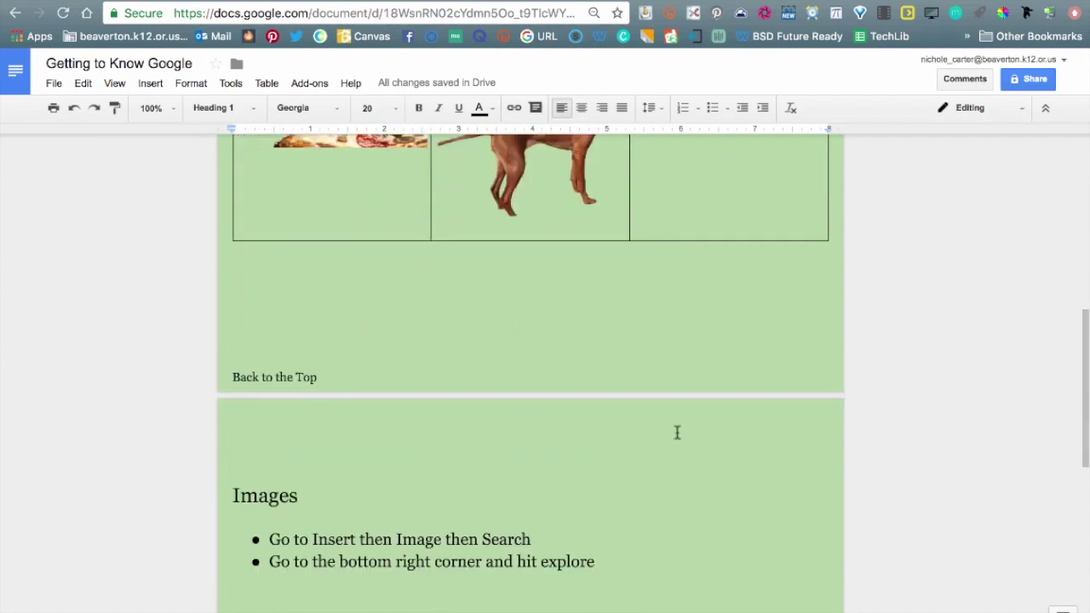
{"action": "left_click", "coordinate": [266, 377]}
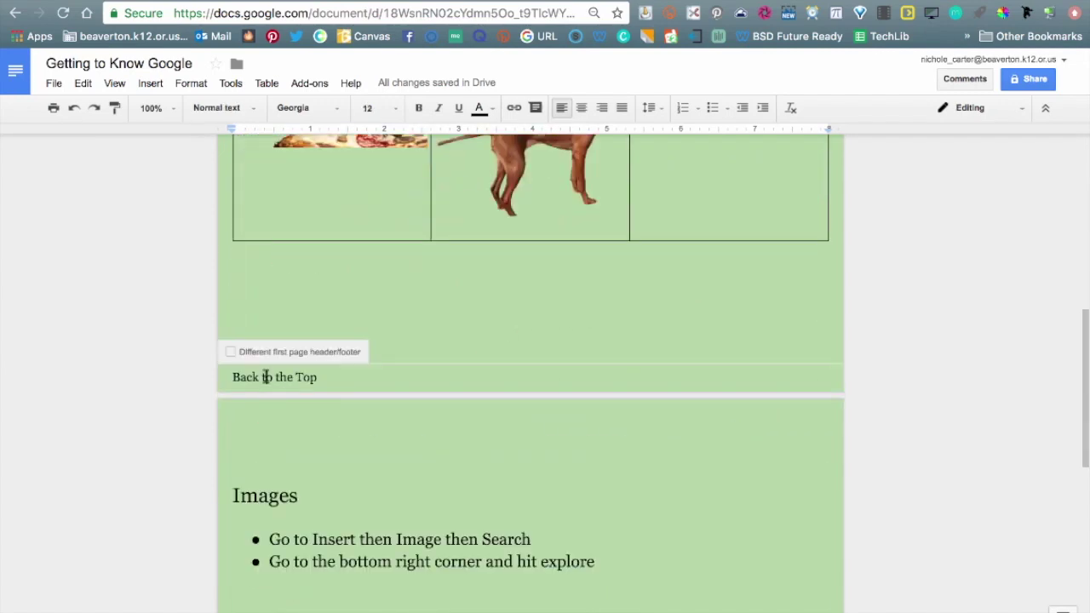
{"action": "left_click_drag", "start_coordinate": [325, 378], "coordinate": [217, 380]}
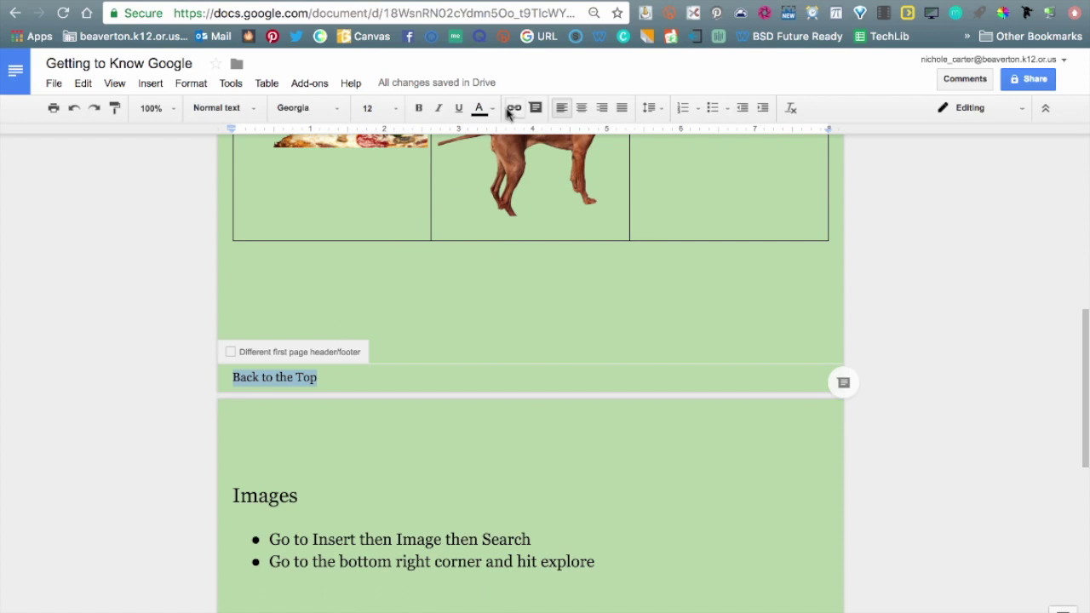
{"action": "left_click", "coordinate": [146, 84]}
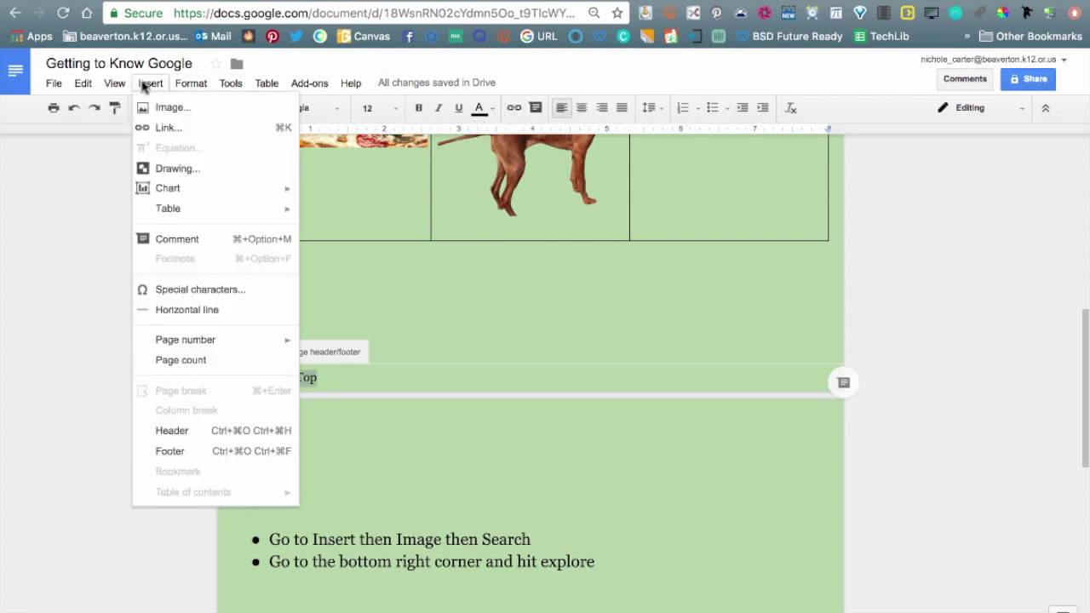
{"action": "left_click", "coordinate": [166, 128]}
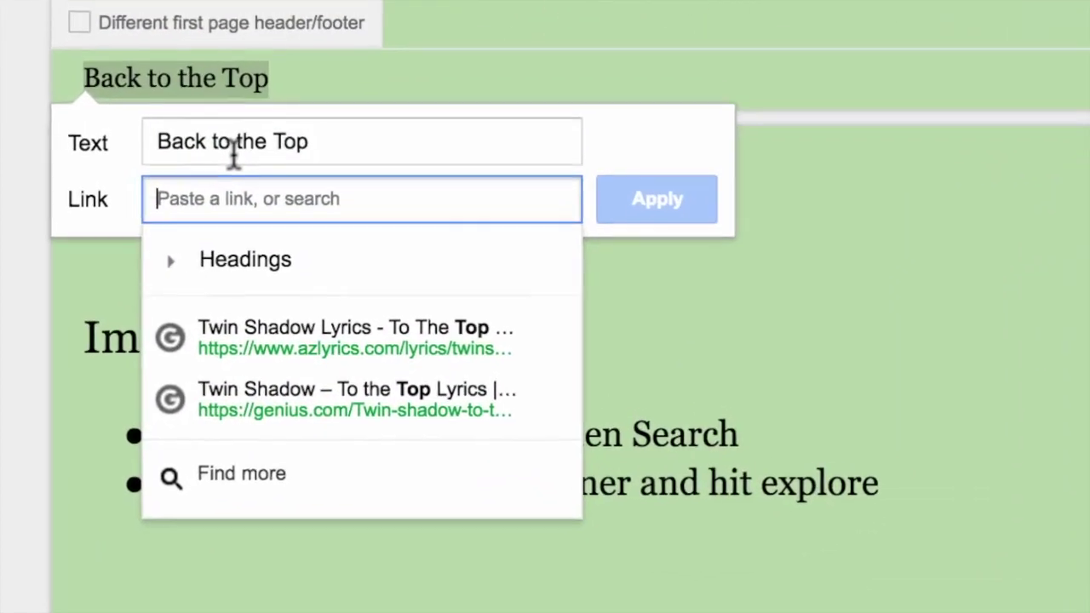
{"action": "left_click", "coordinate": [167, 257]}
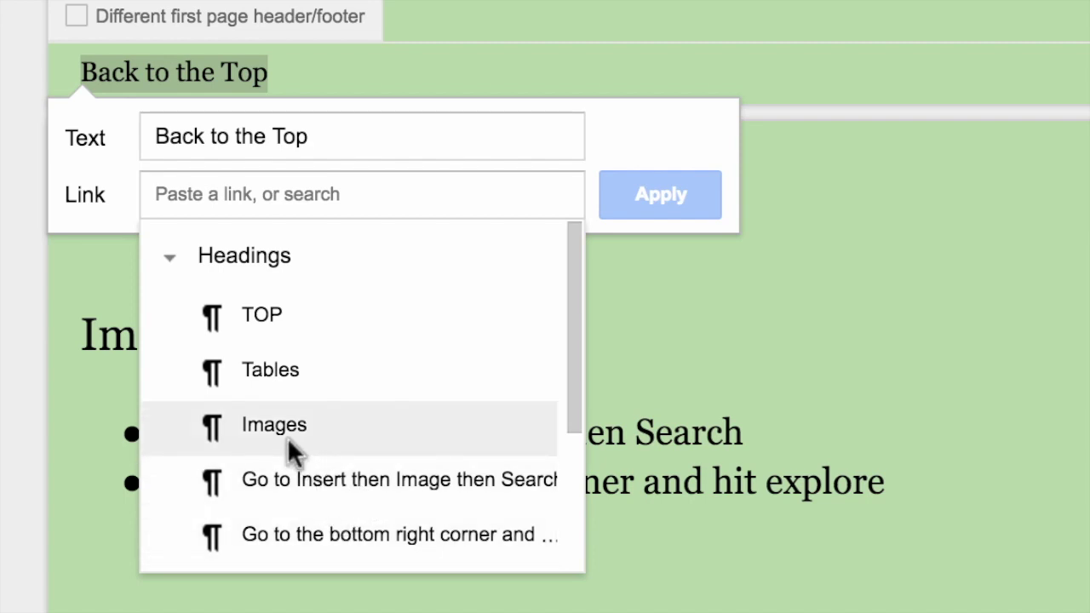
{"action": "left_click", "coordinate": [252, 316]}
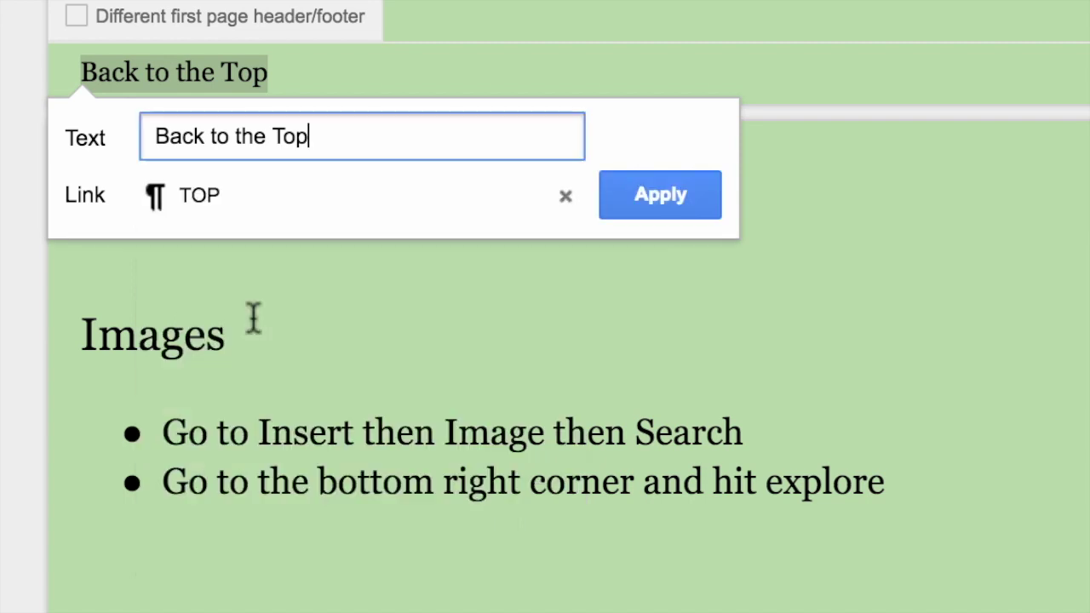
{"action": "left_click", "coordinate": [628, 199]}
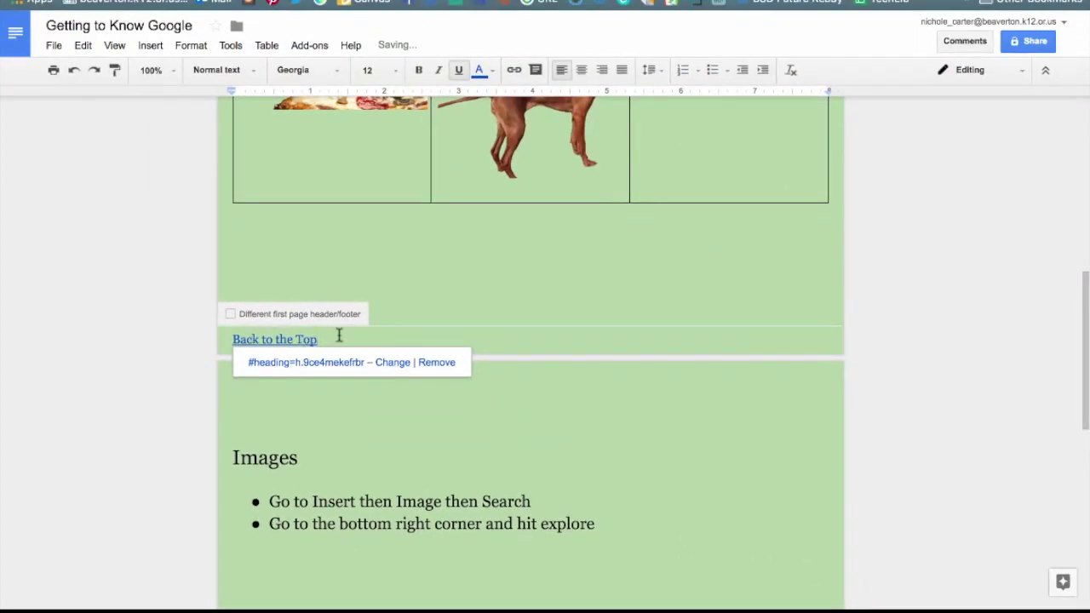
Step: Center the "Back to the Top" link in the footer and return to the document body
{"action": "left_click", "coordinate": [578, 71]}
{"action": "left_click", "coordinate": [576, 339]}
{"action": "left_click", "coordinate": [803, 282]}
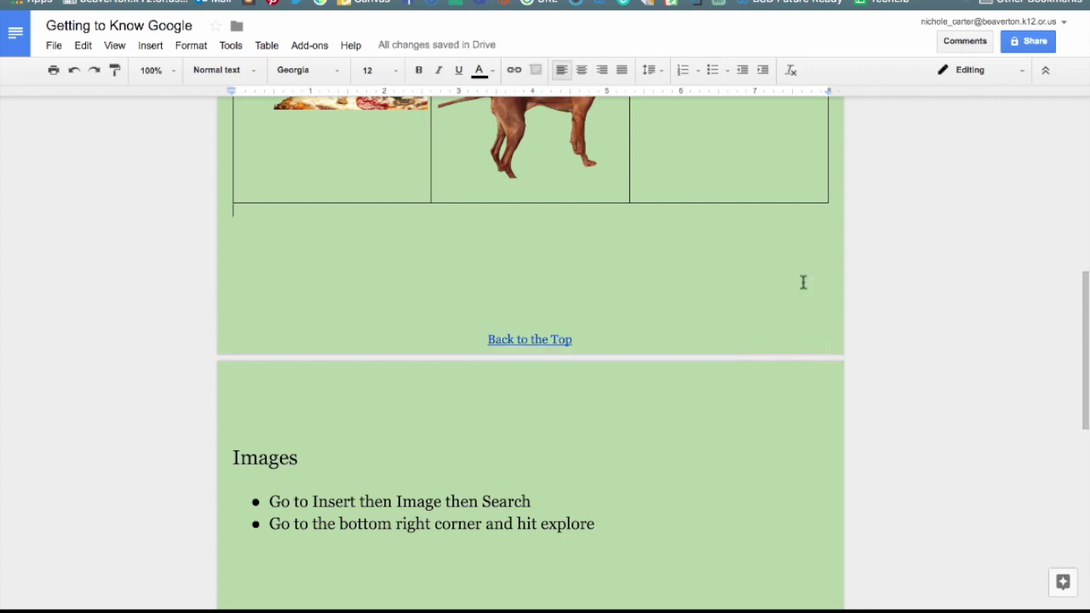
Step: Insert a page break below the bullet "Go to the bottom right corner and hit explore" to add another page
{"action": "scroll", "coordinate": [747, 352], "scroll_direction": "down", "scroll_amount": 10}
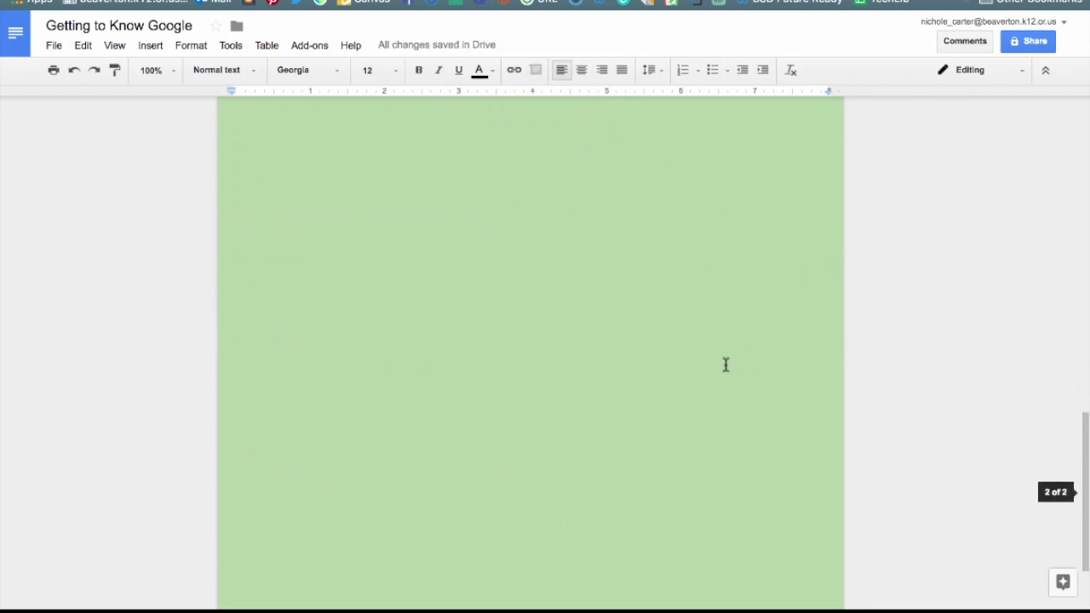
{"action": "left_click", "coordinate": [451, 503]}
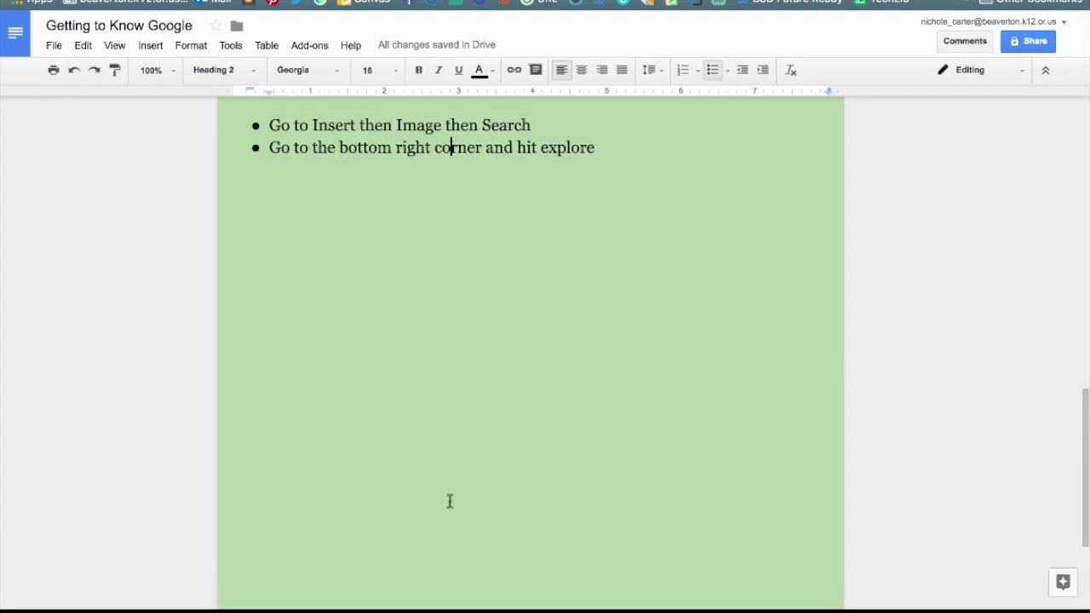
{"action": "left_click", "coordinate": [669, 168]}
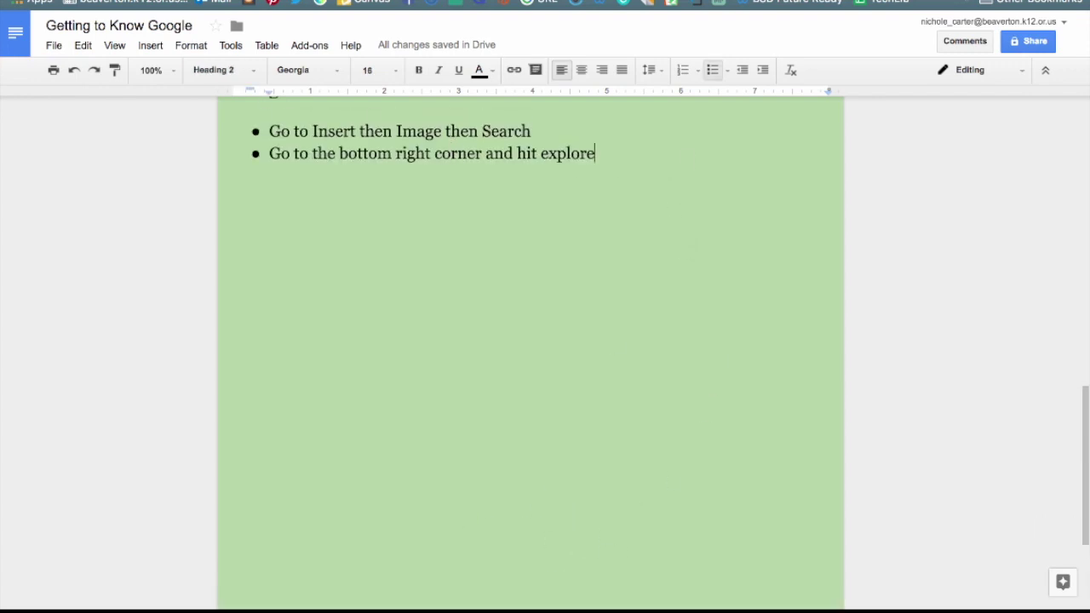
{"action": "key", "text": "Return"}
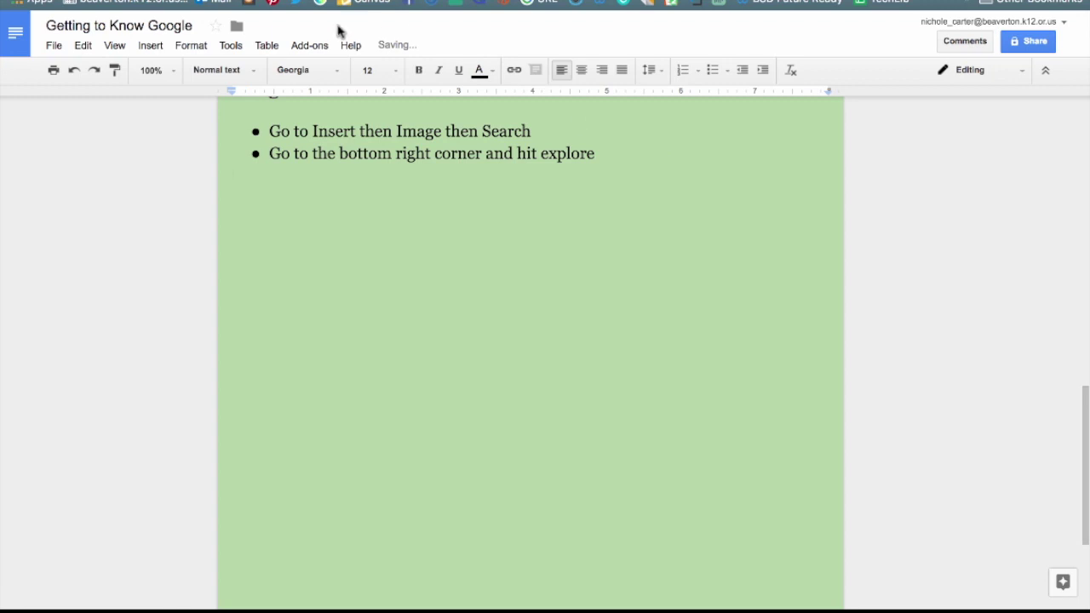
{"action": "left_click", "coordinate": [154, 46]}
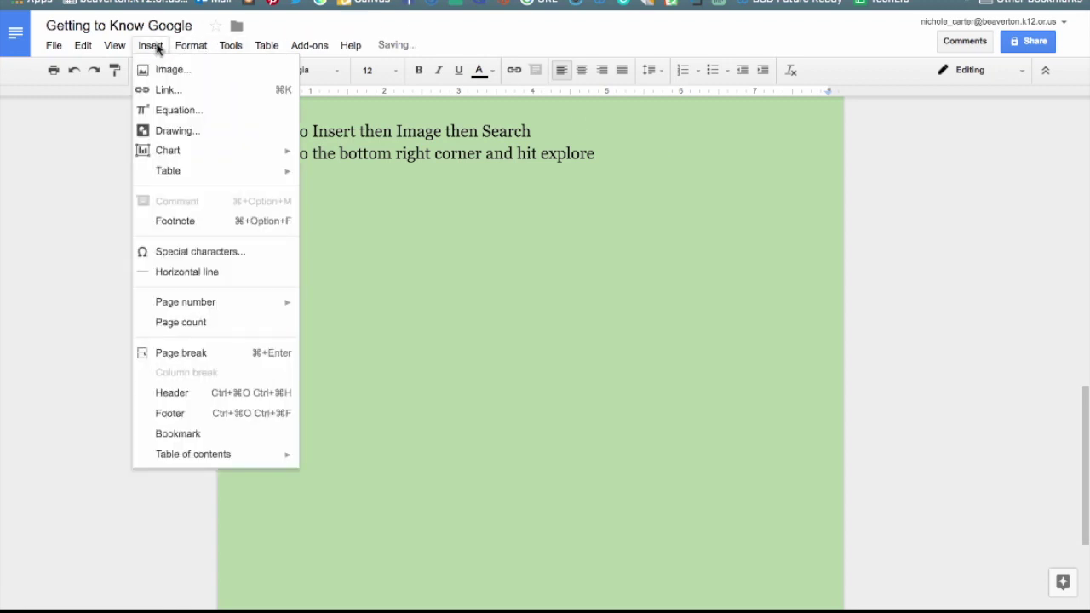
{"action": "left_click", "coordinate": [182, 358]}
Step: Test the "Back to the Top" footer link on the last page and view the start of the document
{"action": "scroll", "coordinate": [463, 452], "scroll_direction": "down", "scroll_amount": 10}
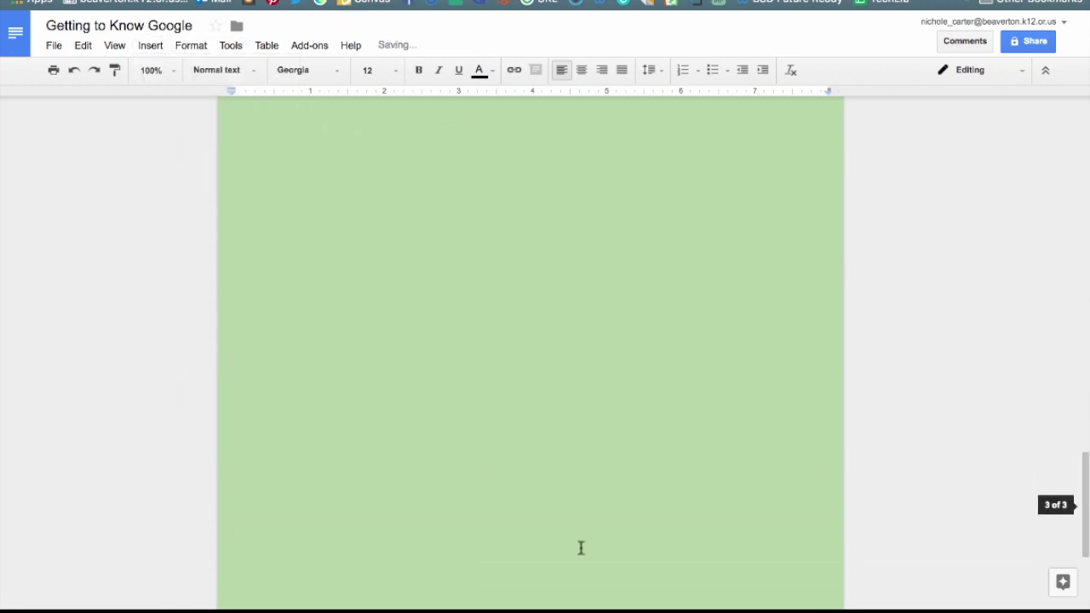
{"action": "left_click", "coordinate": [518, 584]}
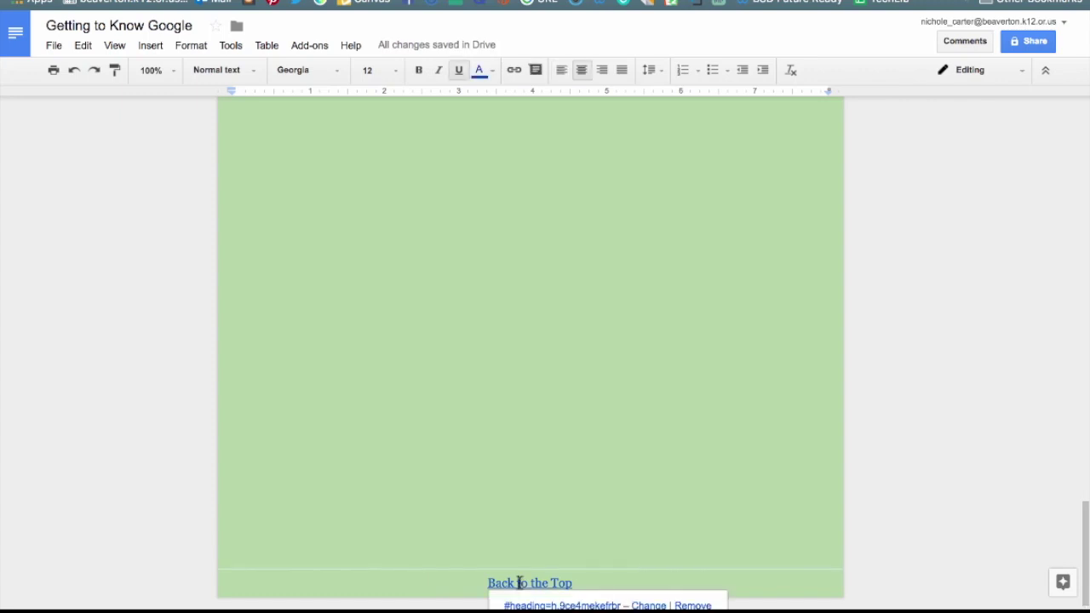
{"action": "left_click", "coordinate": [576, 605]}
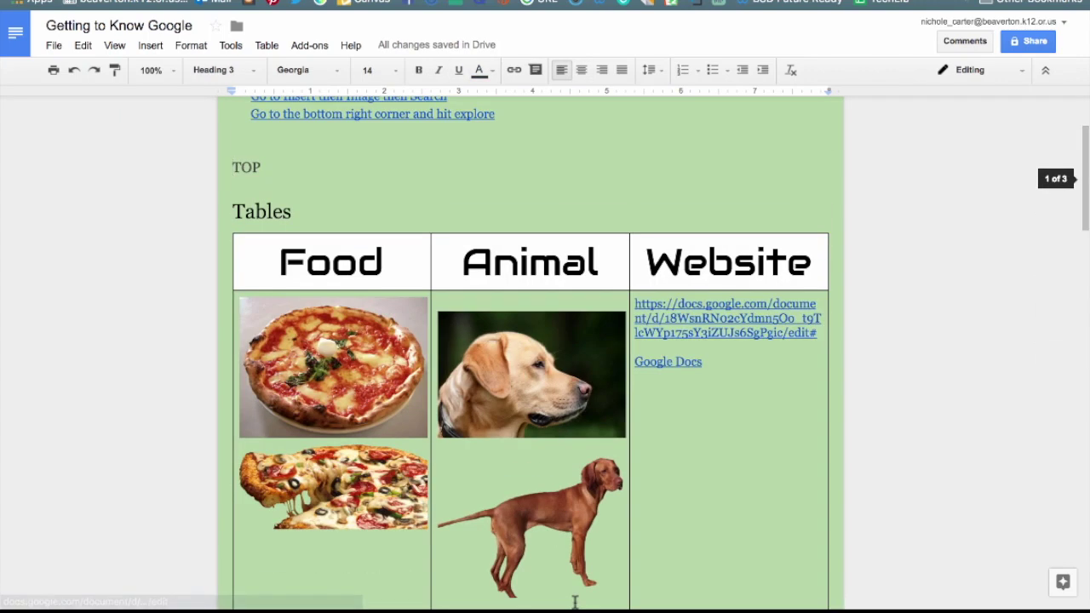
{"action": "scroll", "coordinate": [375, 474], "scroll_direction": "up", "scroll_amount": 3}
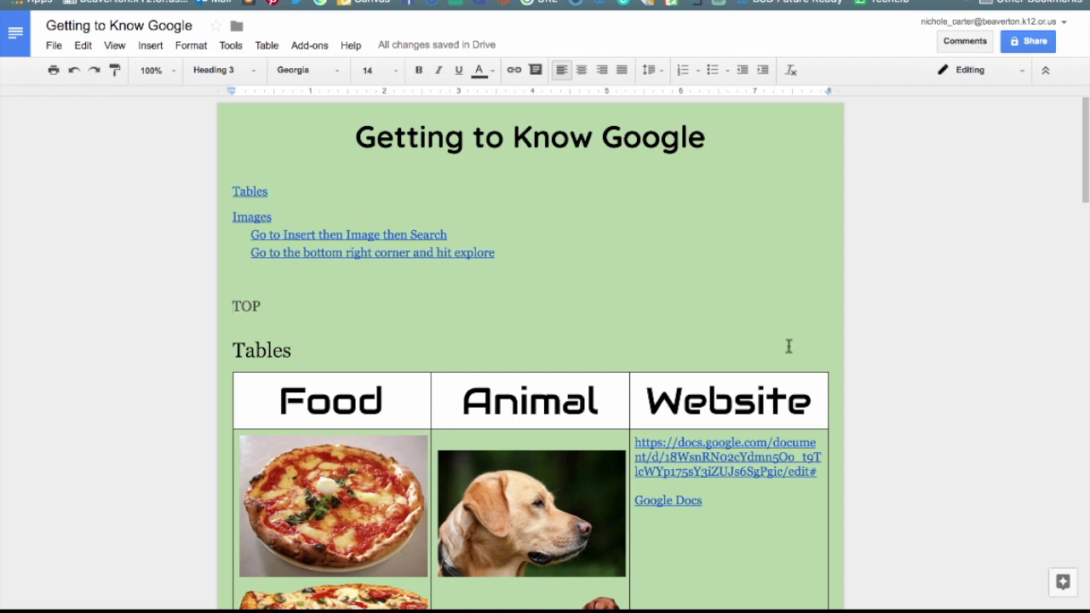
Step: Insert a bookmark at the start of the Tables heading
{"action": "scroll", "coordinate": [682, 326], "scroll_direction": "down", "scroll_amount": 3}
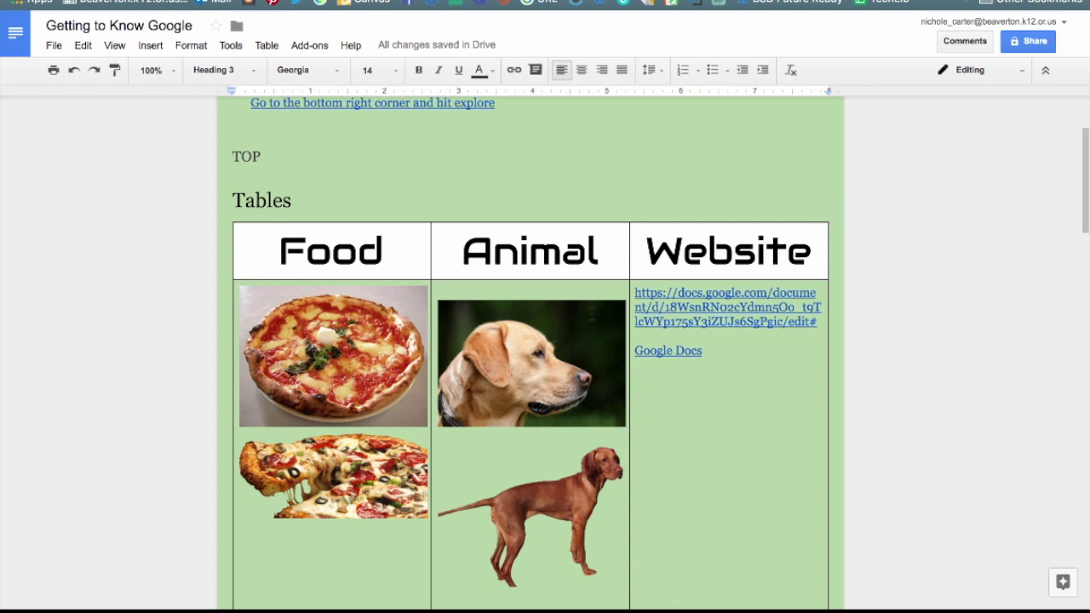
{"action": "scroll", "coordinate": [581, 289], "scroll_direction": "up", "scroll_amount": 3}
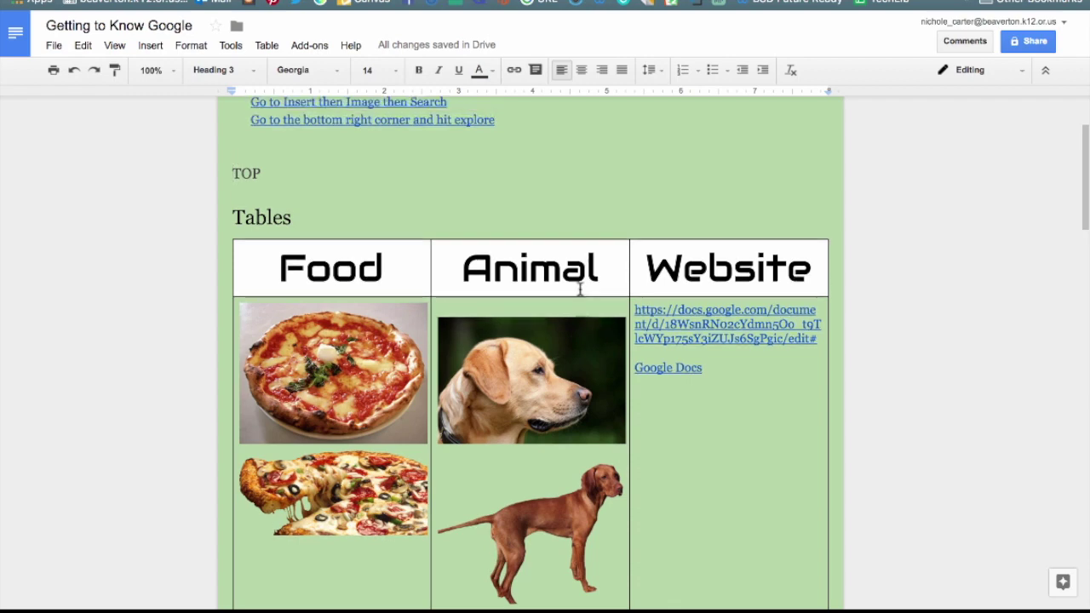
{"action": "left_click", "coordinate": [234, 350]}
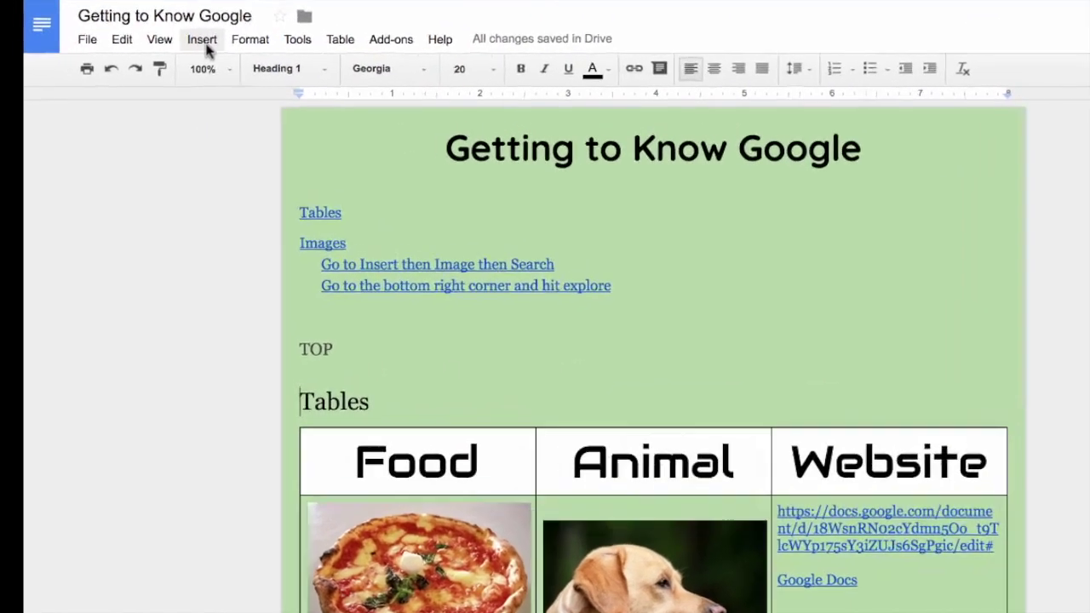
{"action": "left_click", "coordinate": [153, 49]}
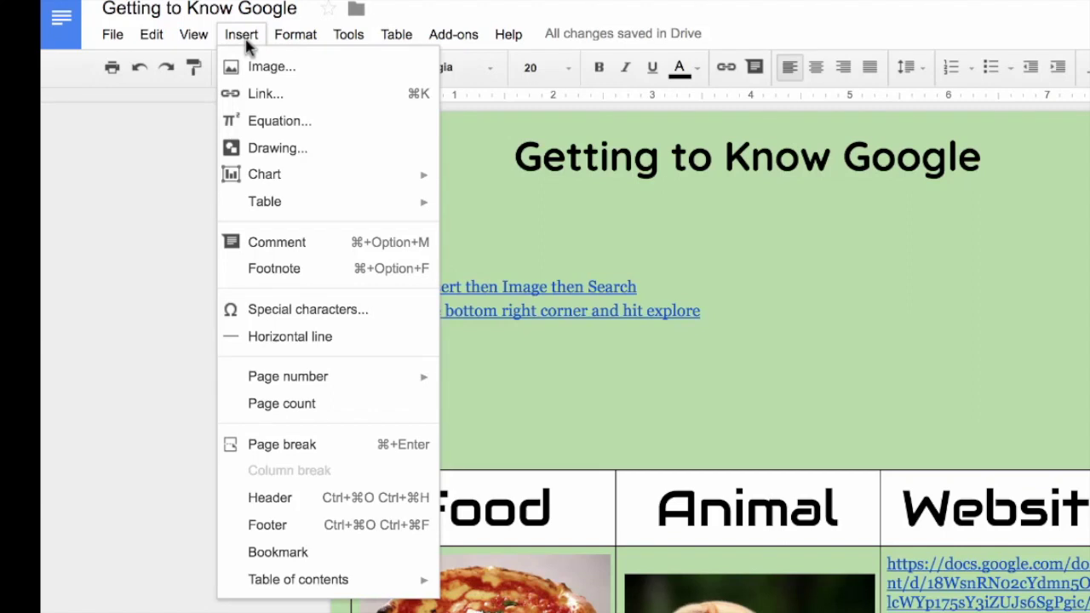
{"action": "left_click", "coordinate": [271, 553]}
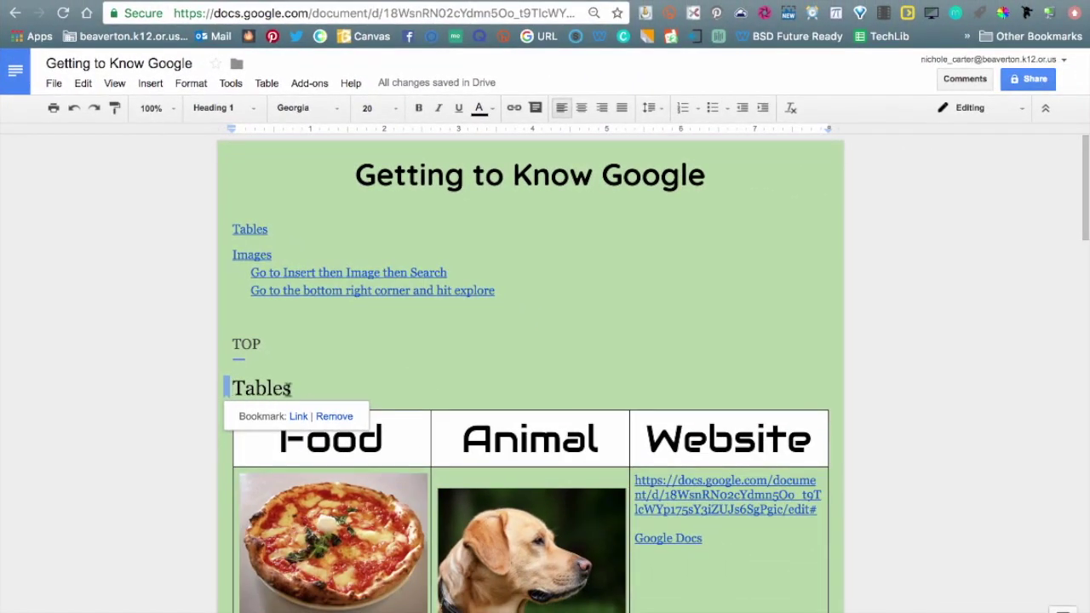
Step: Add the text "Table" after the "Back to the Top" link in the page footer
{"action": "scroll", "coordinate": [350, 389], "scroll_direction": "down", "scroll_amount": 6}
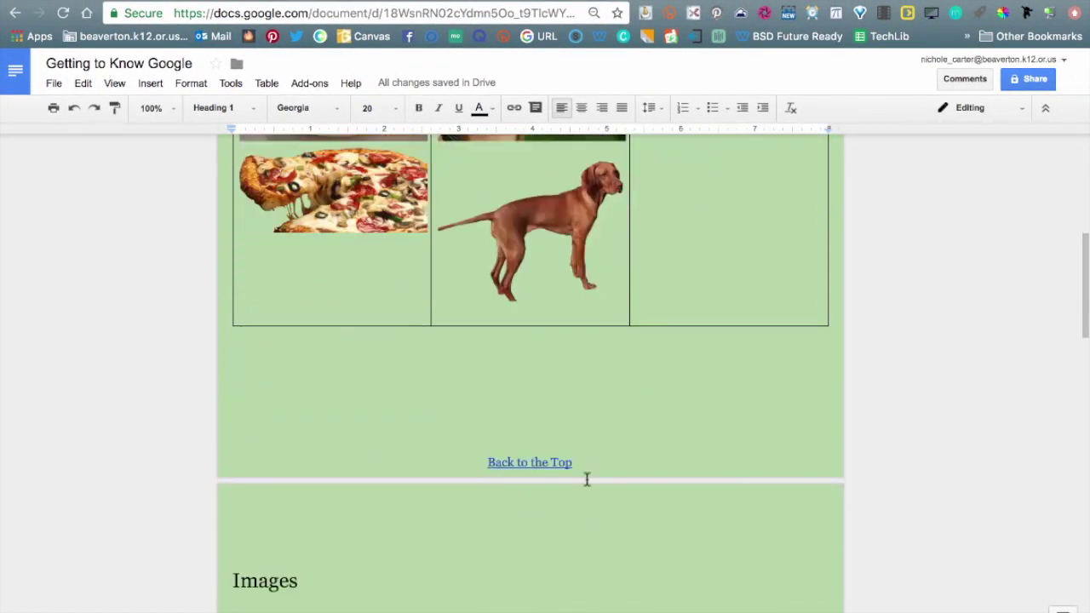
{"action": "left_click", "coordinate": [590, 465]}
{"action": "type", "text": "Table"}
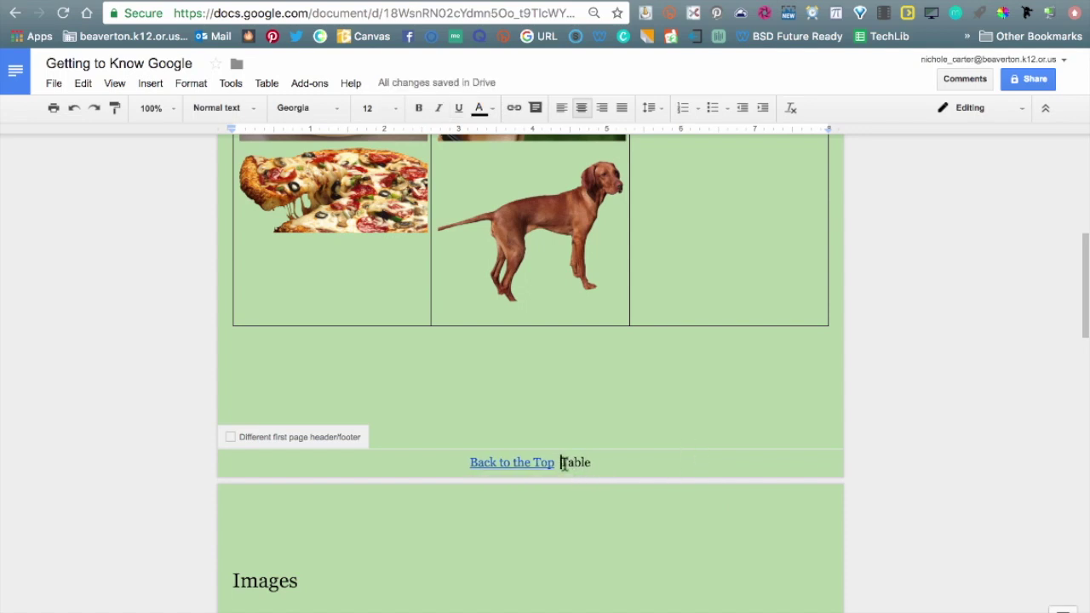
Step: Link the footer word "Table" to the Tables bookmark
{"action": "left_click_drag", "start_coordinate": [561, 463], "coordinate": [592, 463]}
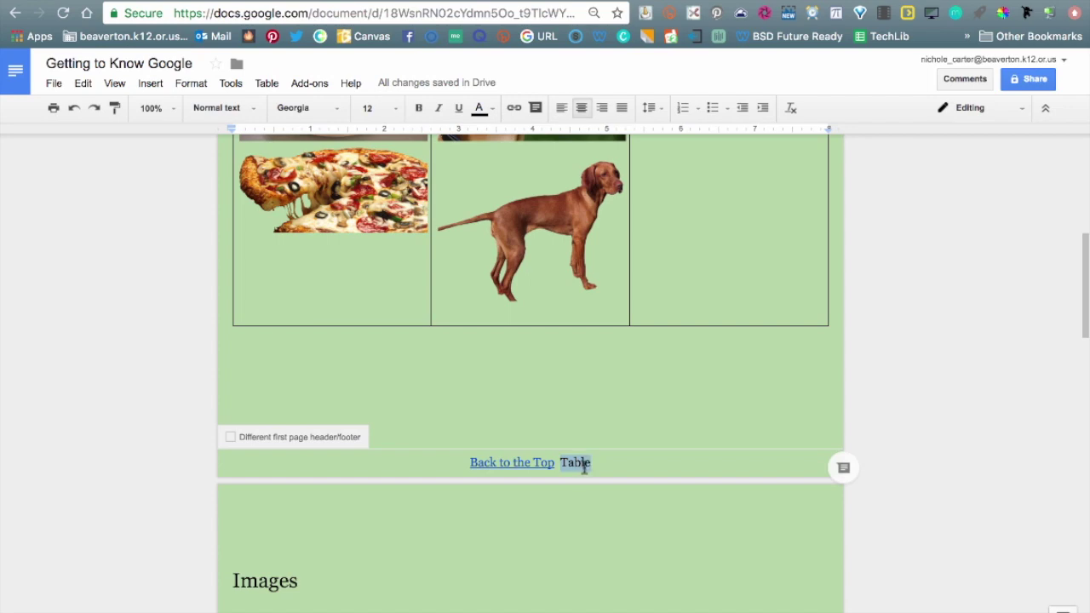
{"action": "key", "text": "ctrl+k"}
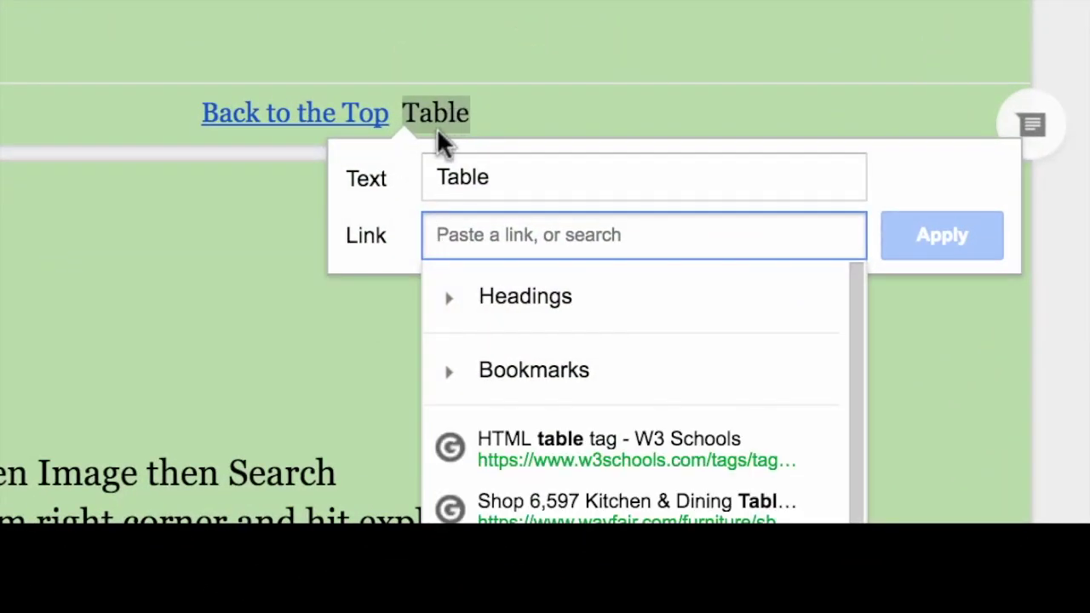
{"action": "left_click", "coordinate": [450, 375]}
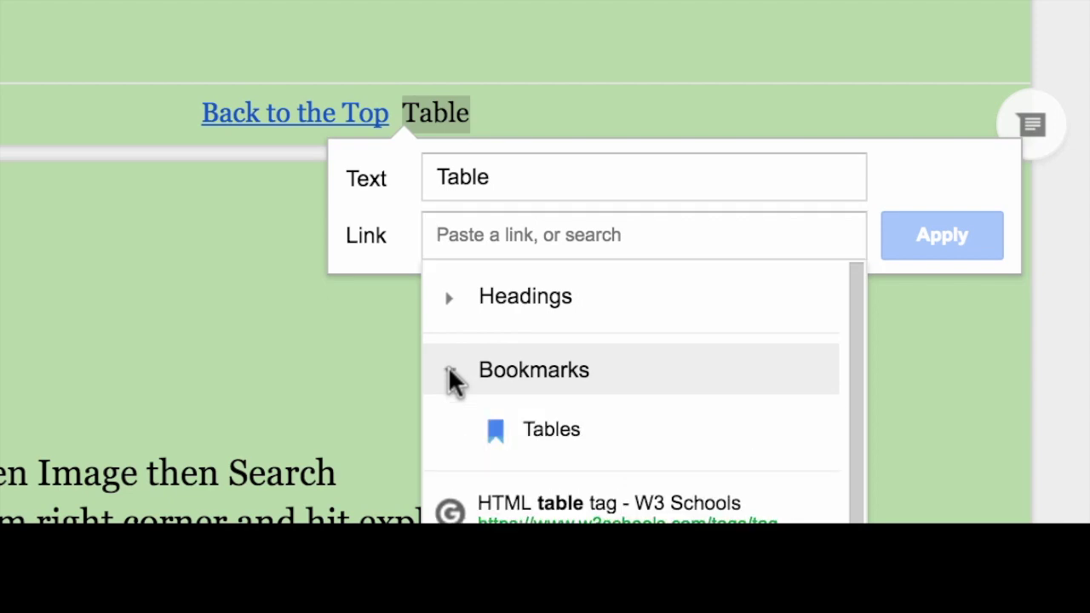
{"action": "scroll", "coordinate": [653, 379], "scroll_direction": "down", "scroll_amount": 1}
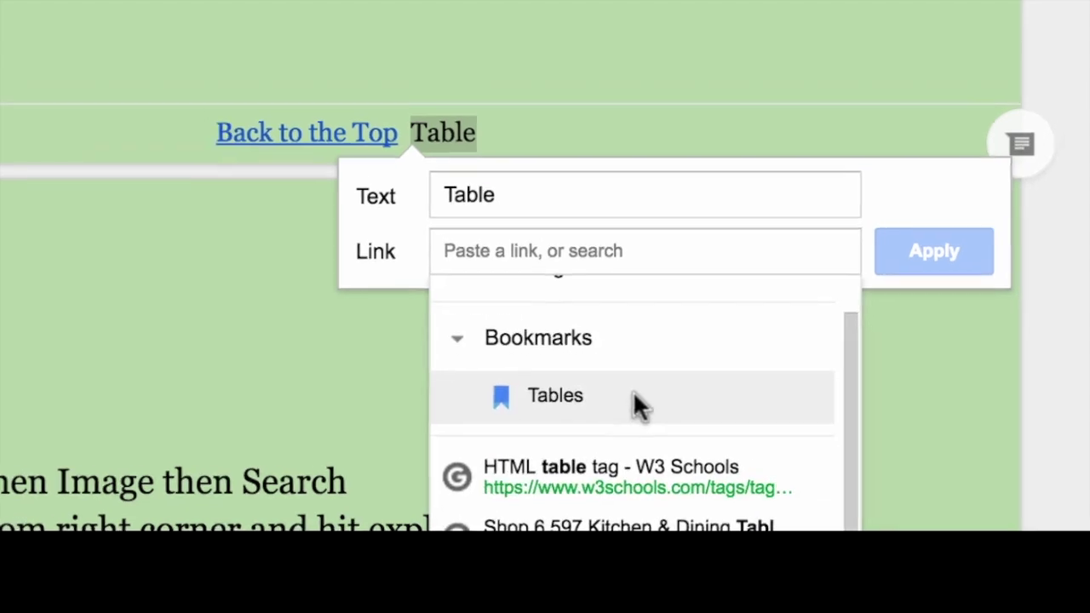
{"action": "left_click", "coordinate": [634, 396]}
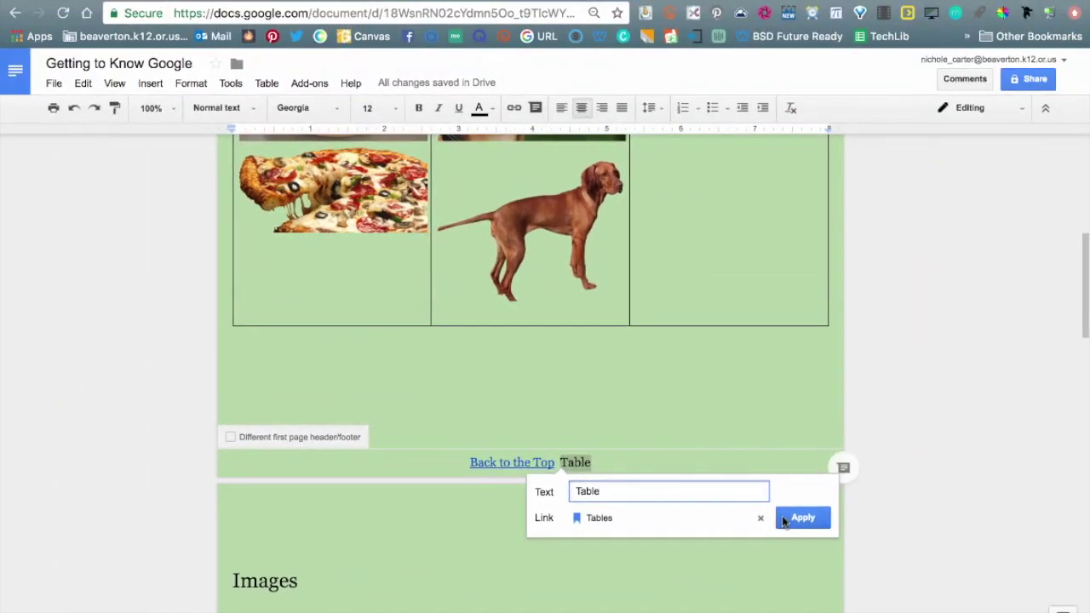
{"action": "left_click", "coordinate": [801, 518]}
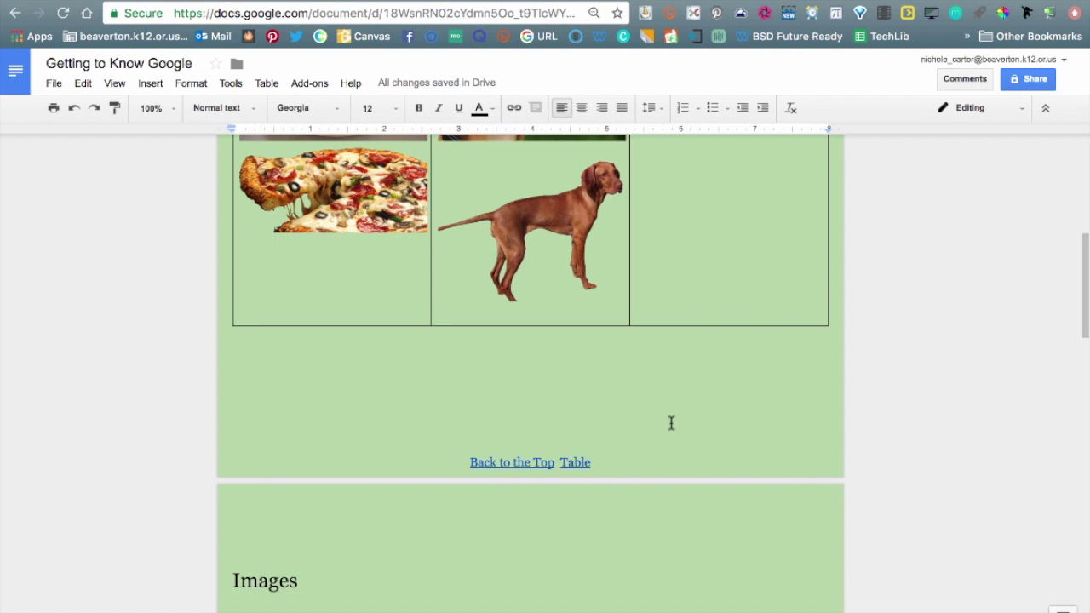
Step: Open the document's sharing options, check the permission levels available for invitees, and open the advanced sharing settings
{"action": "scroll", "coordinate": [871, 457], "scroll_direction": "up", "scroll_amount": 1}
{"action": "scroll", "coordinate": [866, 453], "scroll_direction": "up", "scroll_amount": 10}
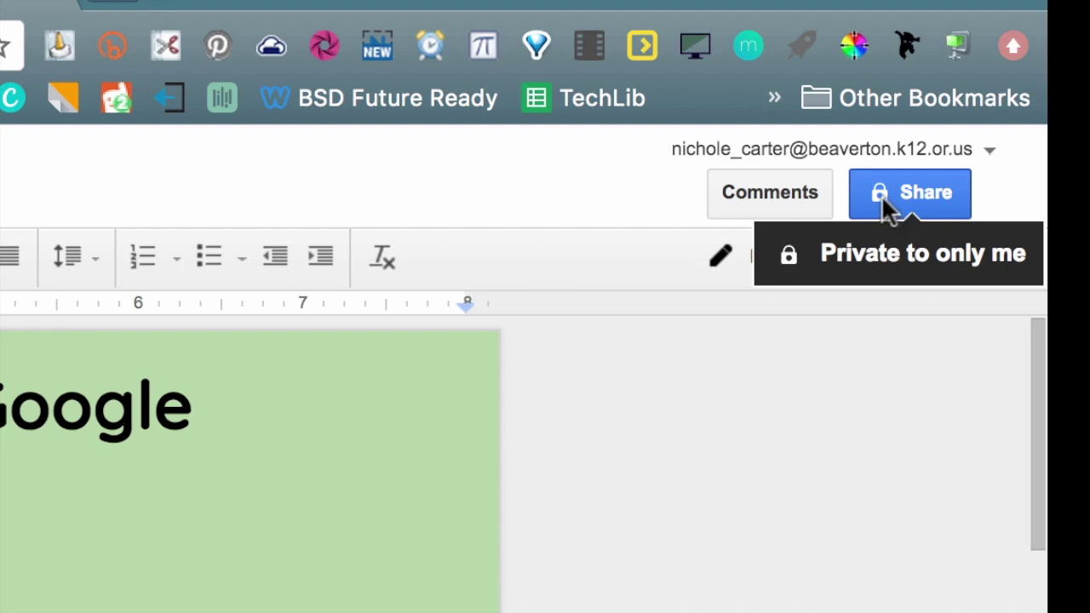
{"action": "left_click", "coordinate": [882, 195]}
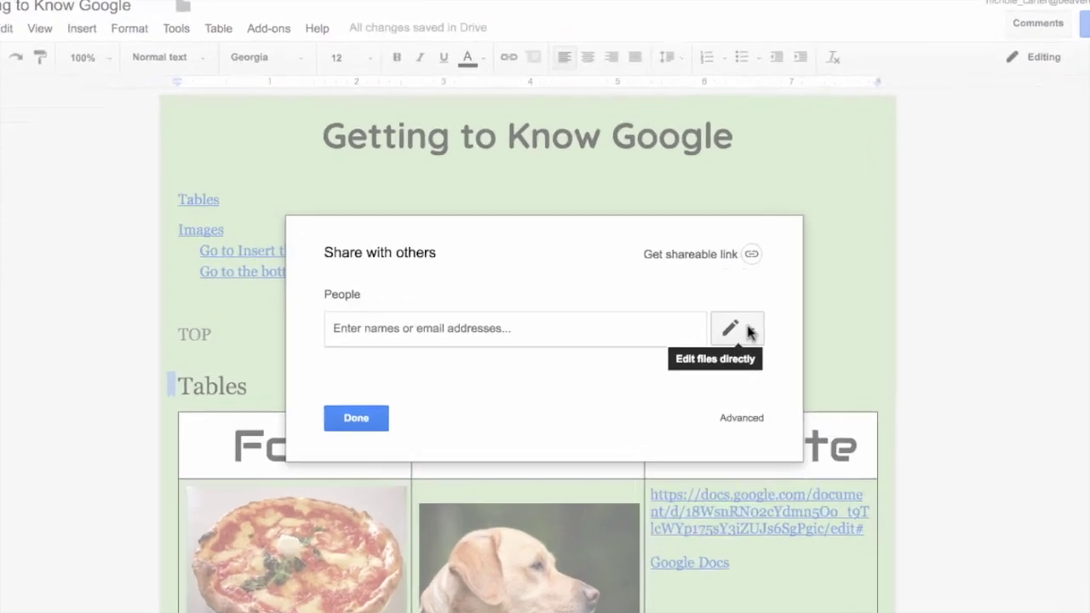
{"action": "left_click", "coordinate": [720, 342]}
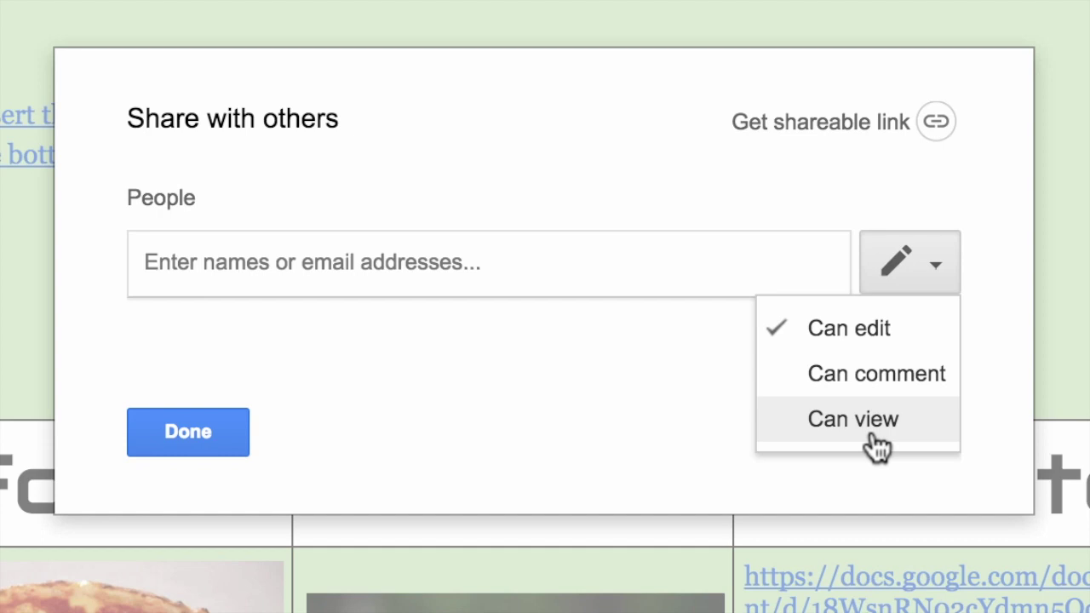
{"action": "left_click", "coordinate": [644, 392]}
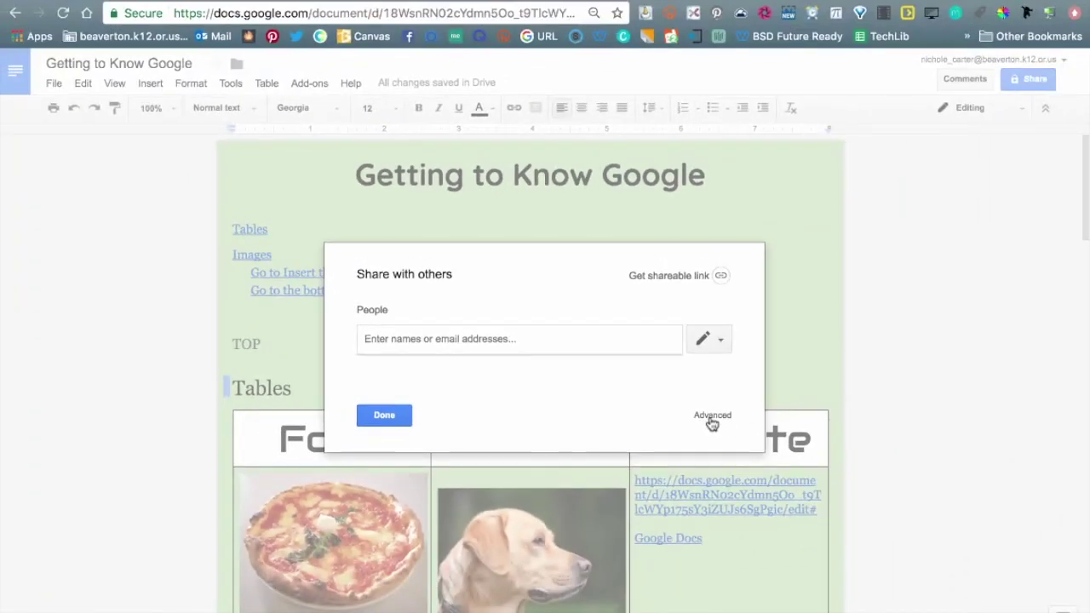
{"action": "left_click", "coordinate": [712, 417]}
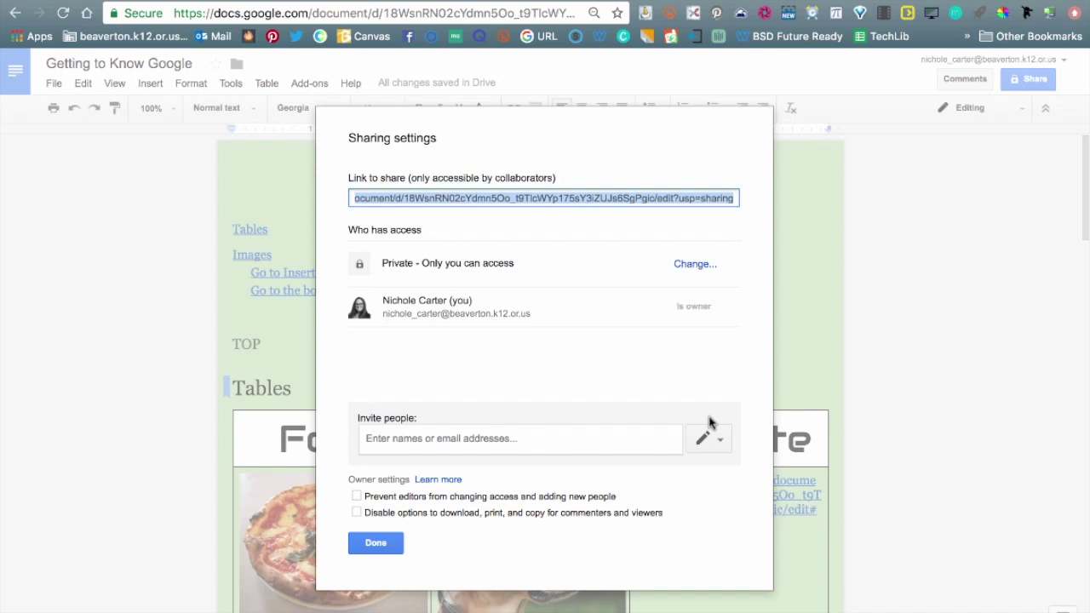
Step: Invite a colleague by name with "Can view" access and no email notification, accepting that invitations are skipped
{"action": "left_click", "coordinate": [507, 443]}
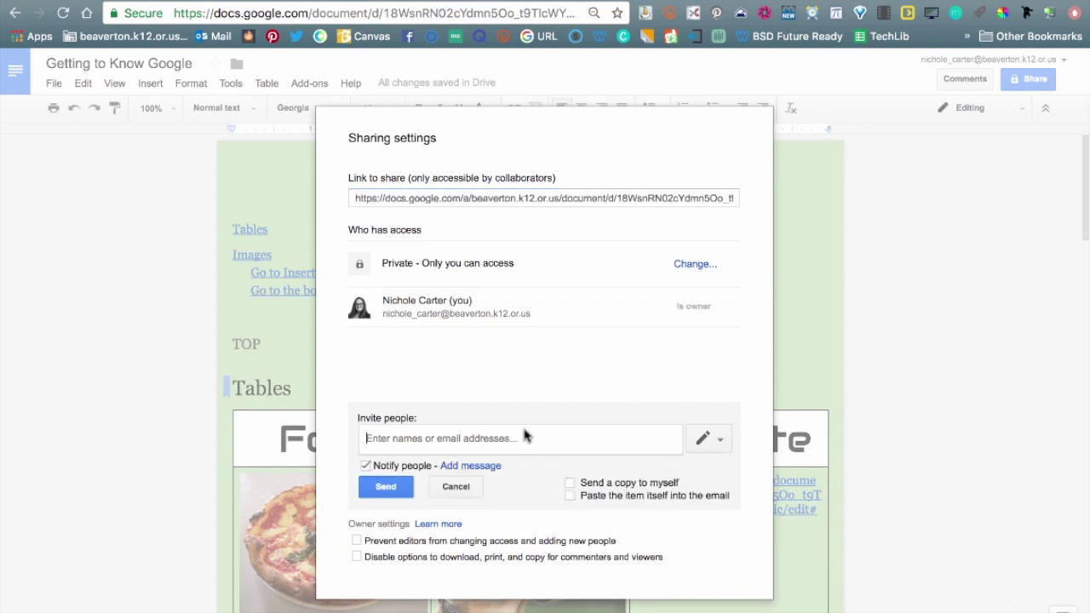
{"action": "type", "text": "Jon"}
{"action": "key", "text": "Return"}
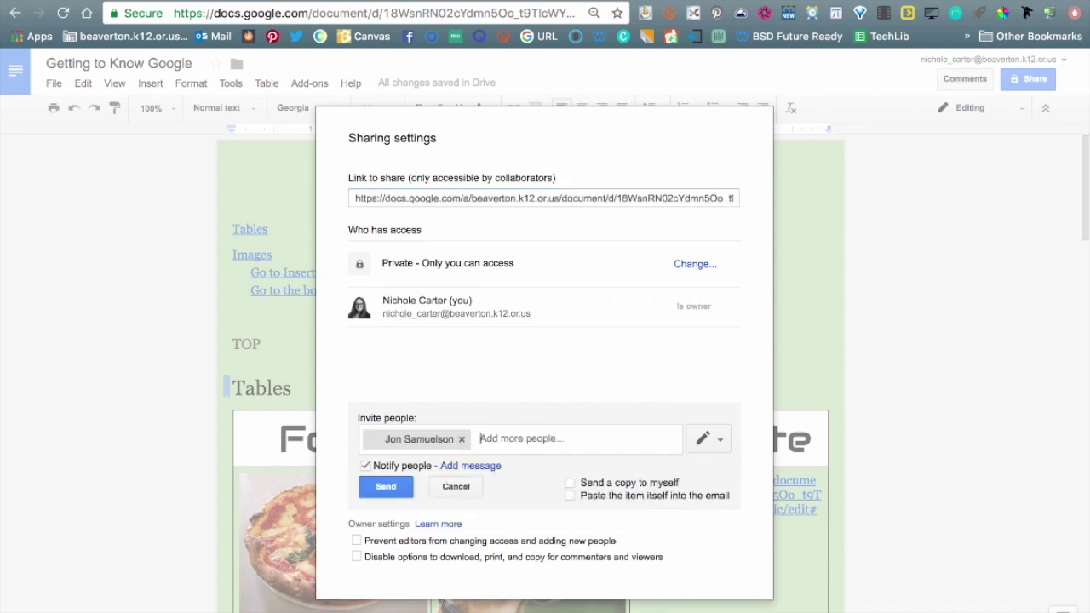
{"action": "left_click", "coordinate": [723, 439]}
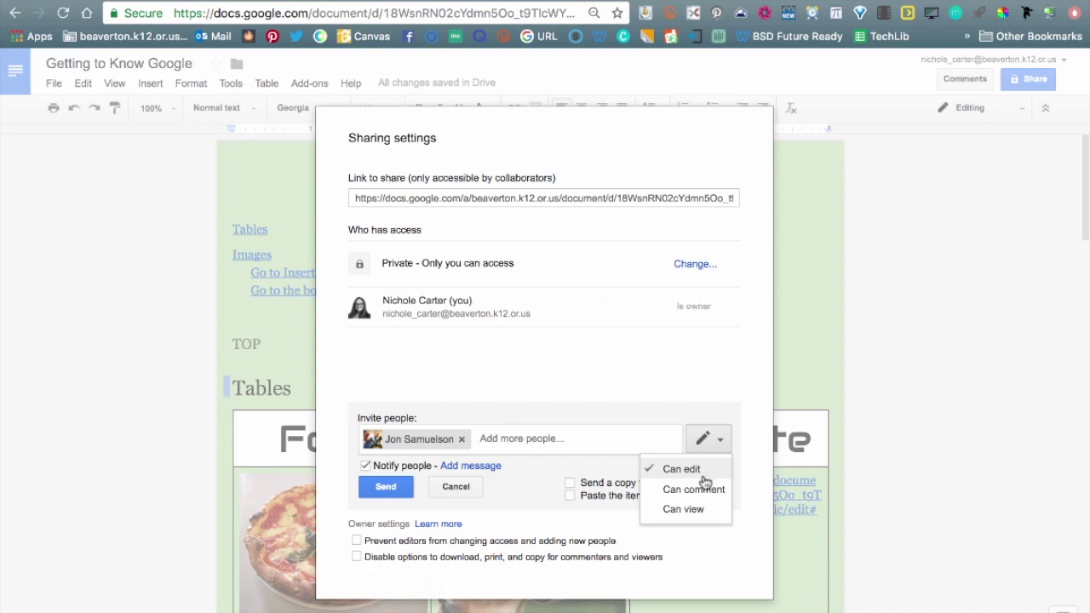
{"action": "left_click", "coordinate": [670, 511]}
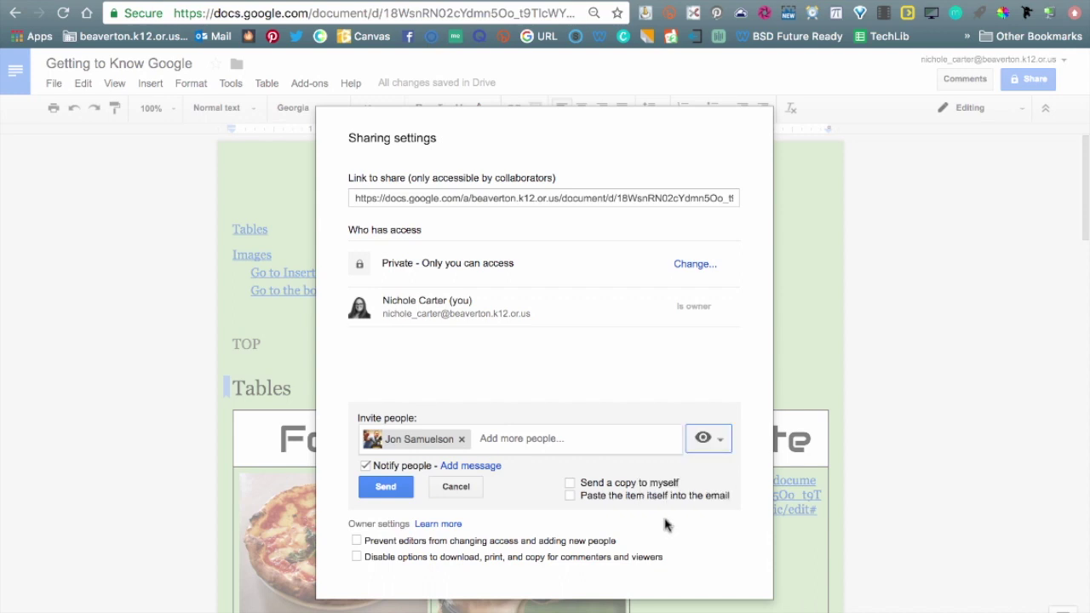
{"action": "left_click", "coordinate": [366, 467]}
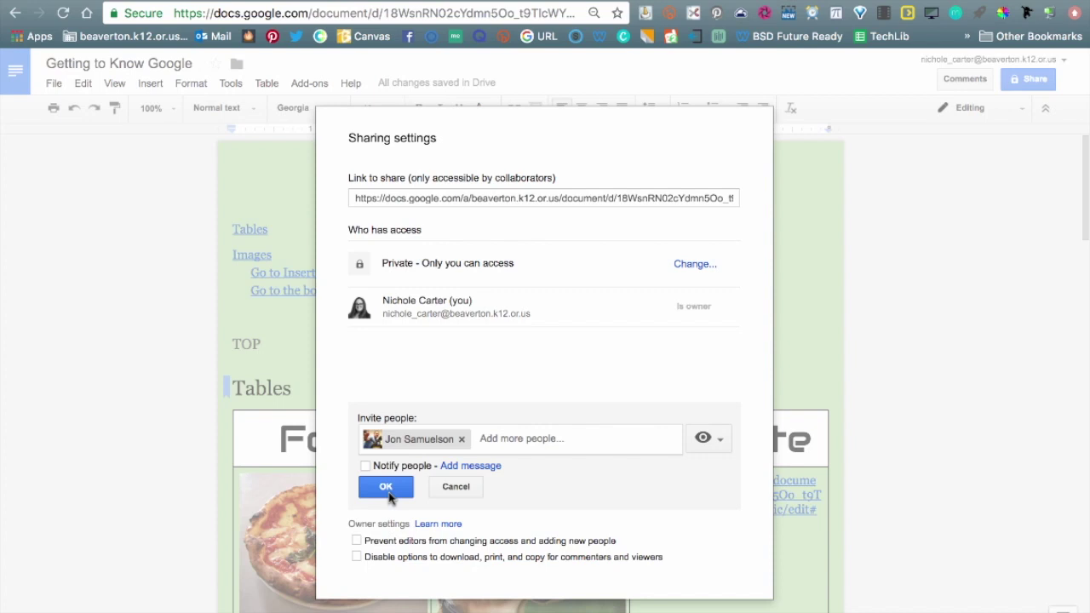
{"action": "left_click", "coordinate": [386, 487]}
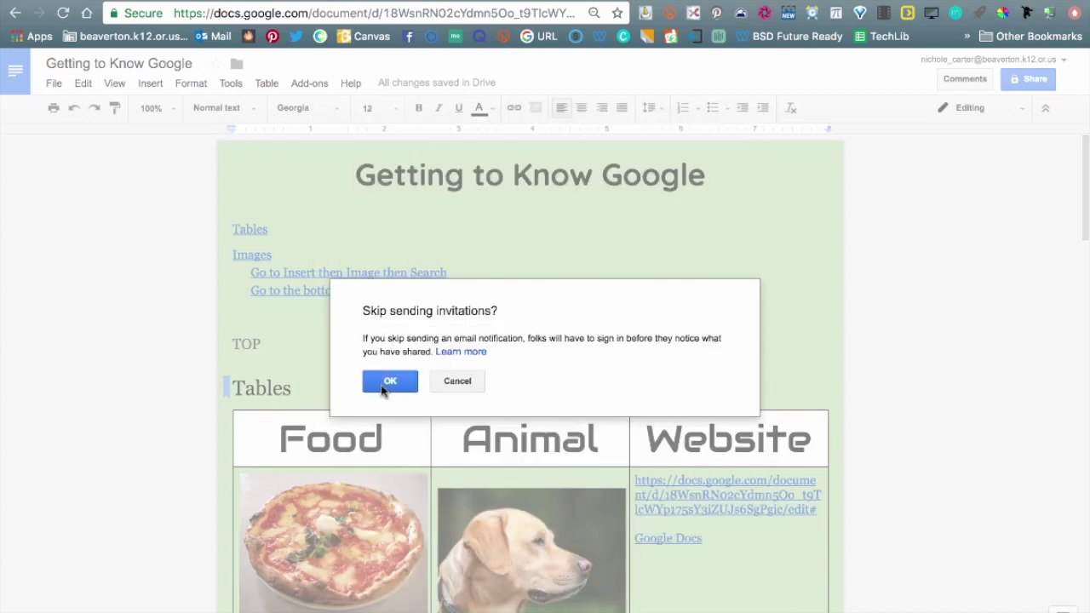
{"action": "left_click", "coordinate": [386, 382]}
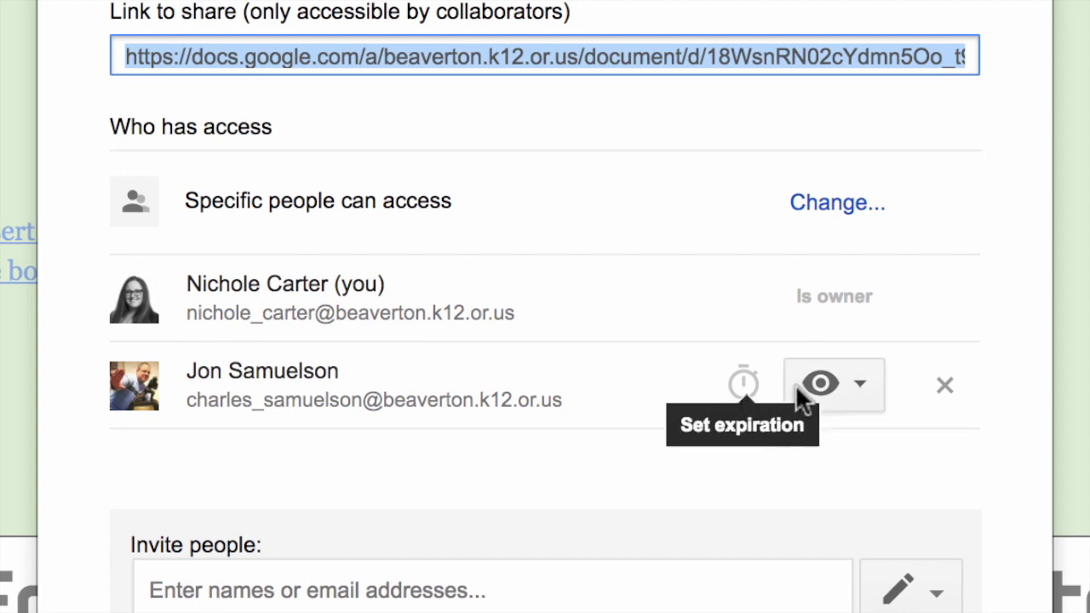
Step: Remove the invited colleague's access to the document and save the sharing changes
{"action": "left_click", "coordinate": [945, 392]}
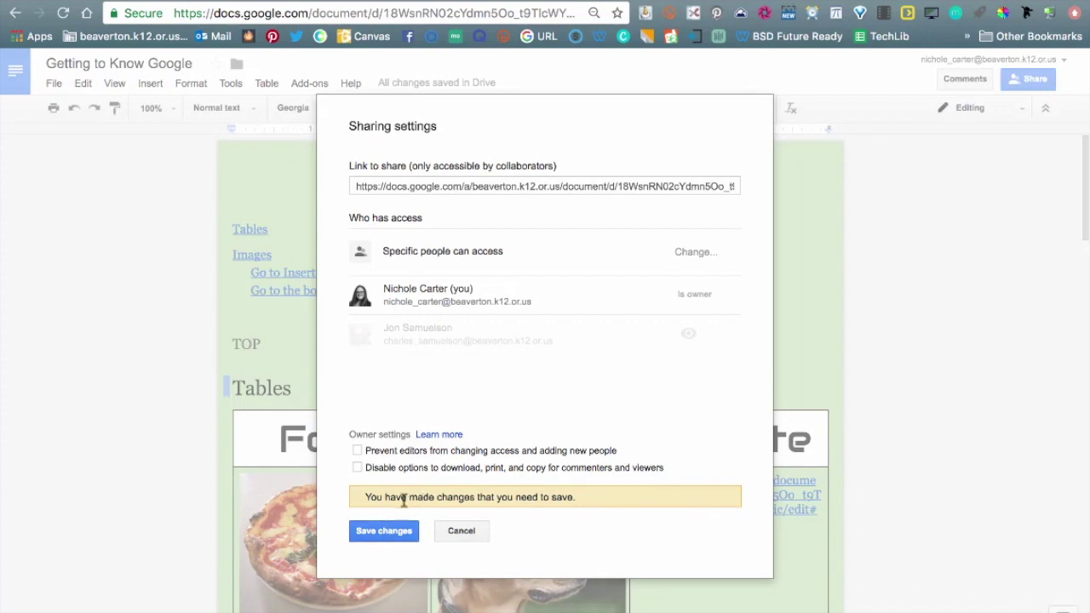
{"action": "left_click", "coordinate": [372, 532]}
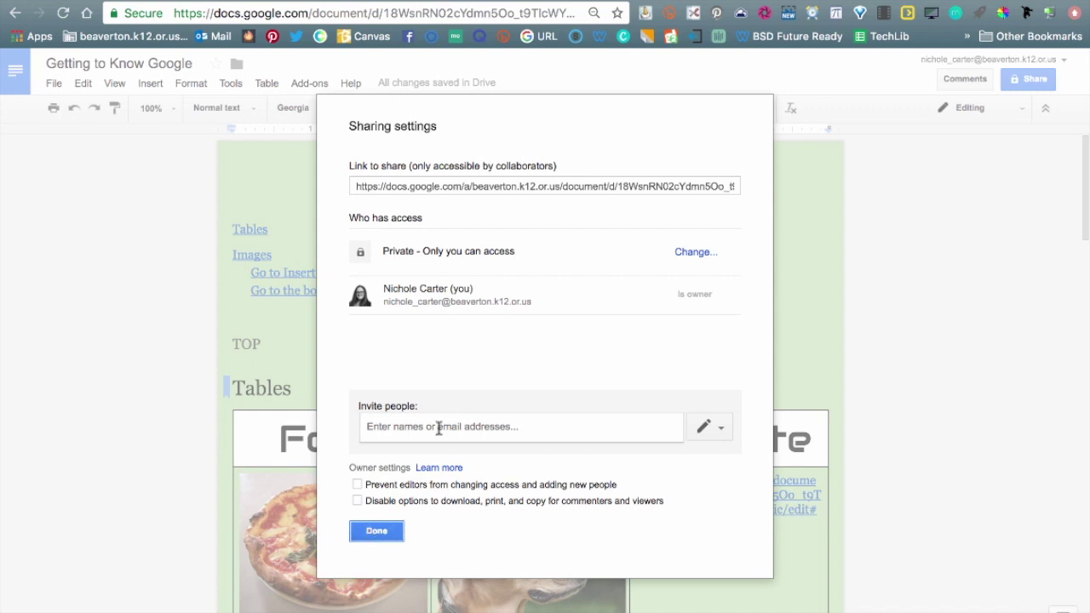
Step: Review the link sharing options, cancel without changing them, and close the sharing settings
{"action": "left_click", "coordinate": [694, 252]}
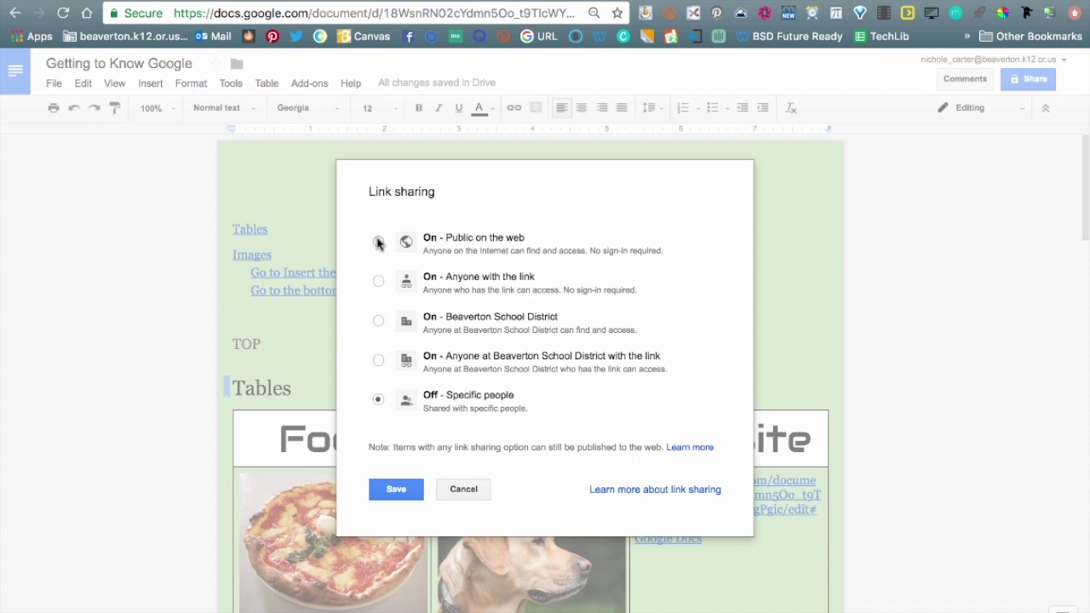
{"action": "left_click", "coordinate": [455, 491]}
{"action": "left_click", "coordinate": [381, 539]}
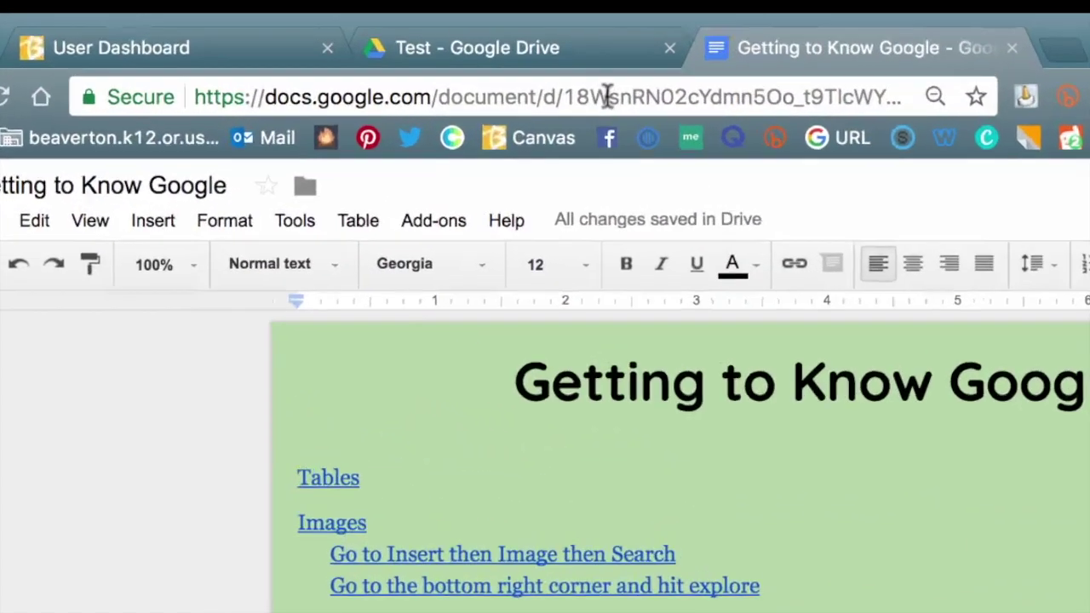
Step: Replace "edit" with "copy" at the end of the document URL in the table's Website column
{"action": "left_click", "coordinate": [412, 15]}
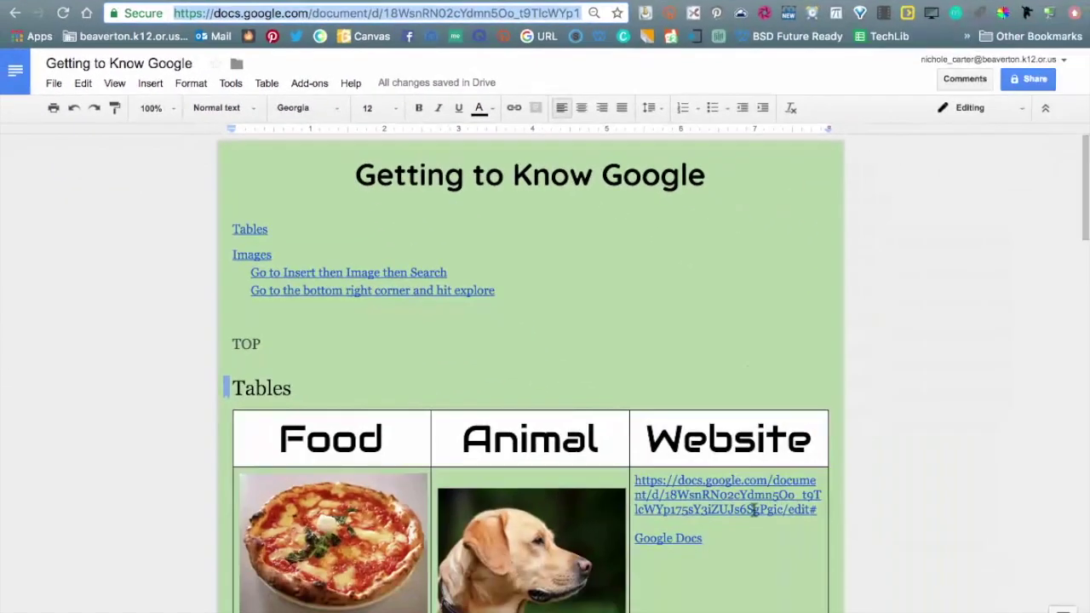
{"action": "left_click", "coordinate": [750, 511]}
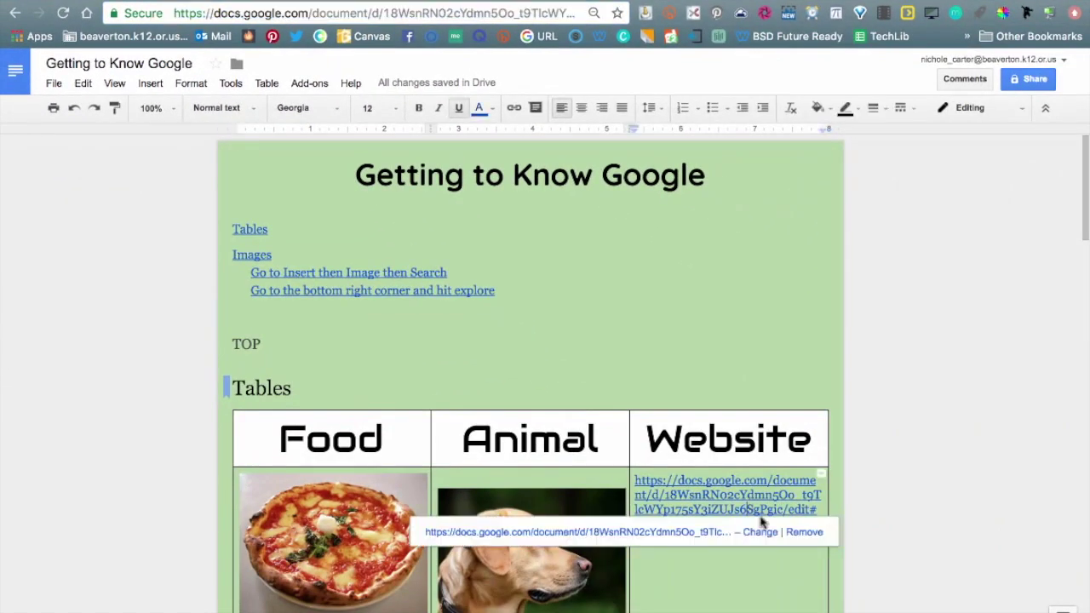
{"action": "left_click", "coordinate": [822, 511]}
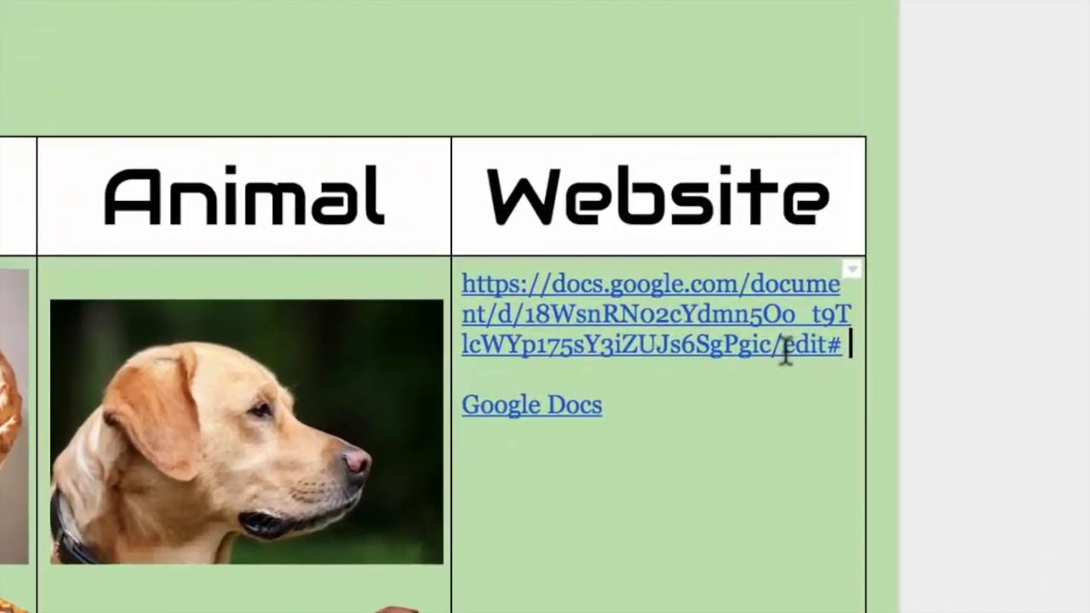
{"action": "left_click_drag", "start_coordinate": [784, 345], "coordinate": [828, 351]}
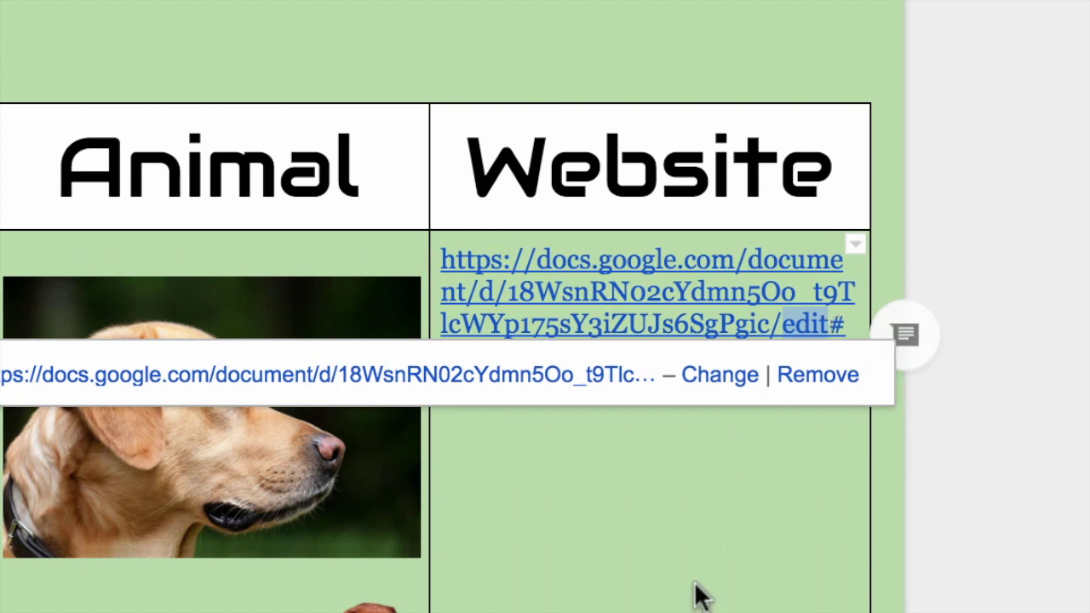
{"action": "key", "text": "BackSpace"}
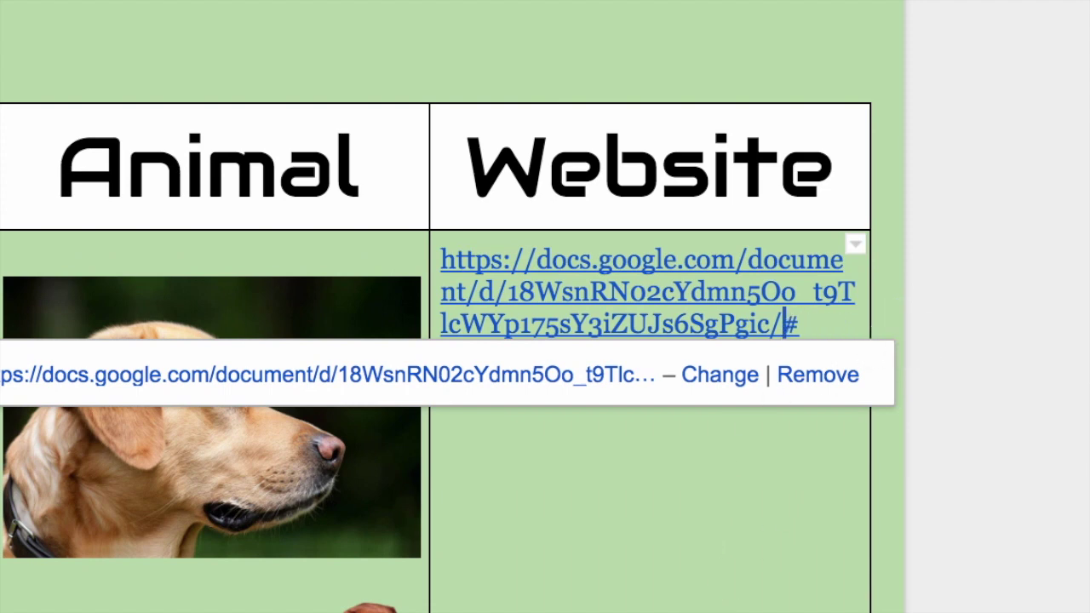
{"action": "type", "text": "copy"}
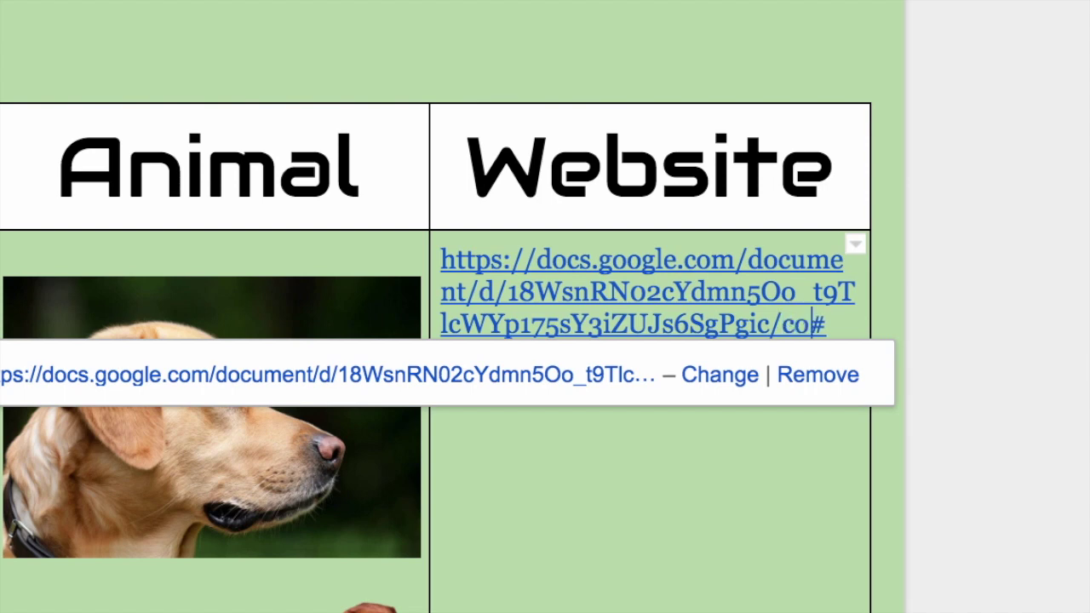
{"action": "left_click", "coordinate": [567, 584]}
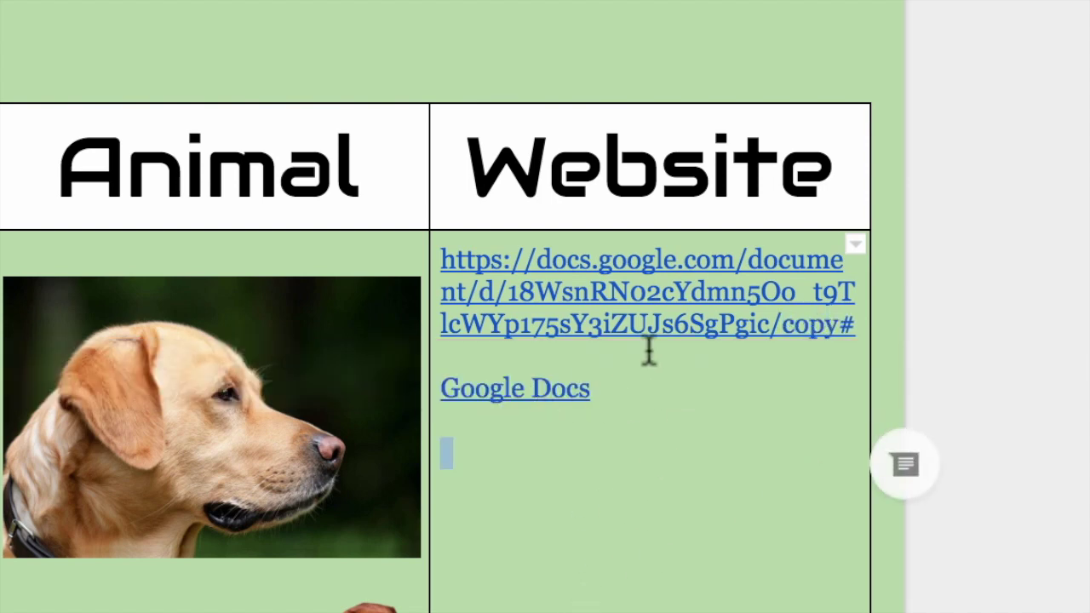
Step: Test the modified URL in a new browser tab and return to the Getting to Know Google document
{"action": "left_click", "coordinate": [753, 322]}
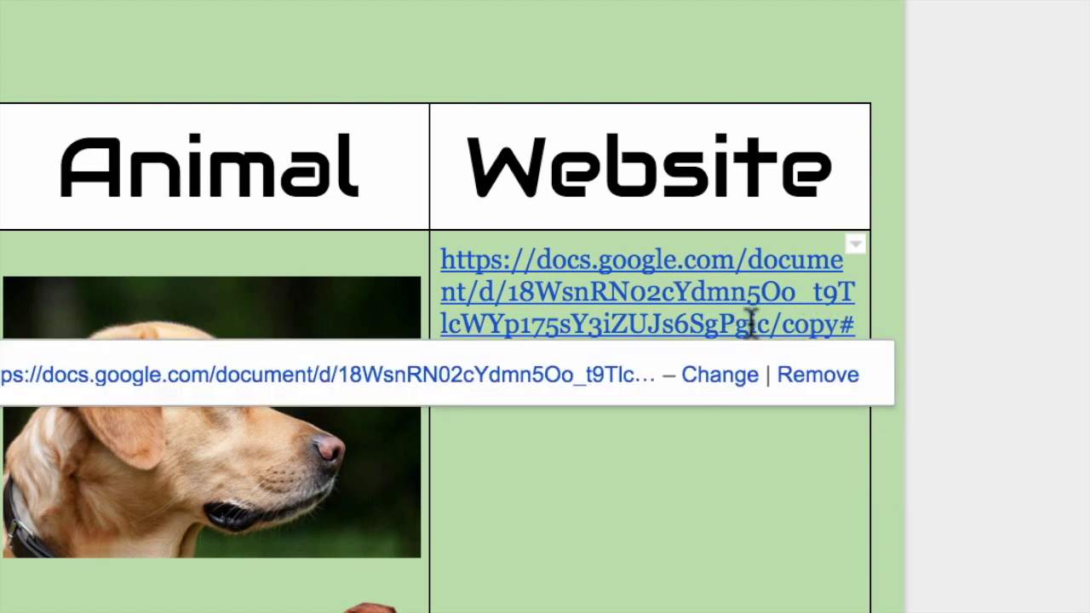
{"action": "left_click", "coordinate": [460, 388]}
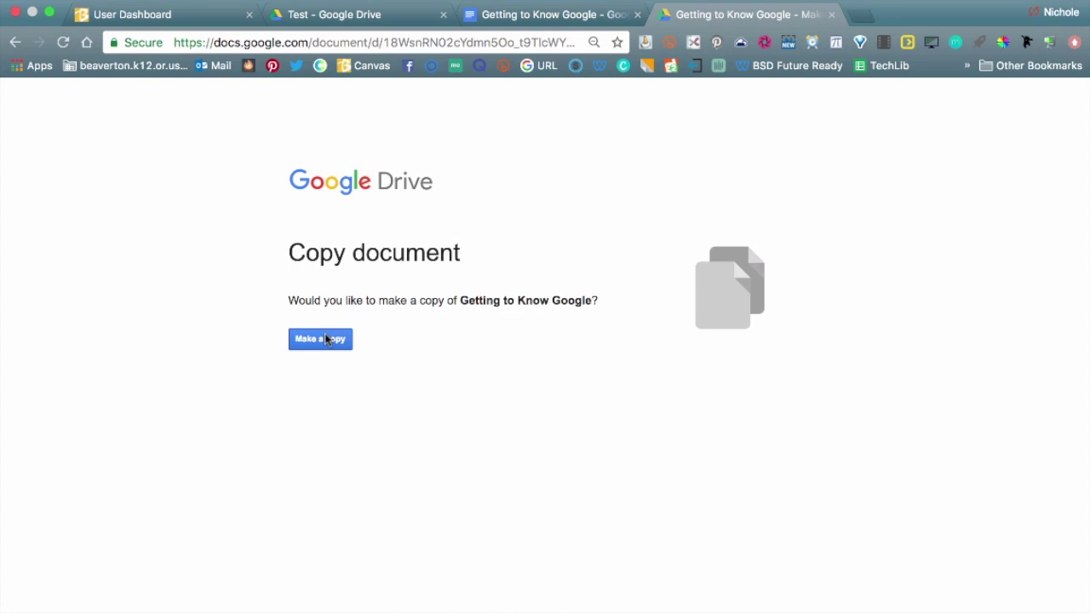
{"action": "left_click", "coordinate": [529, 15]}
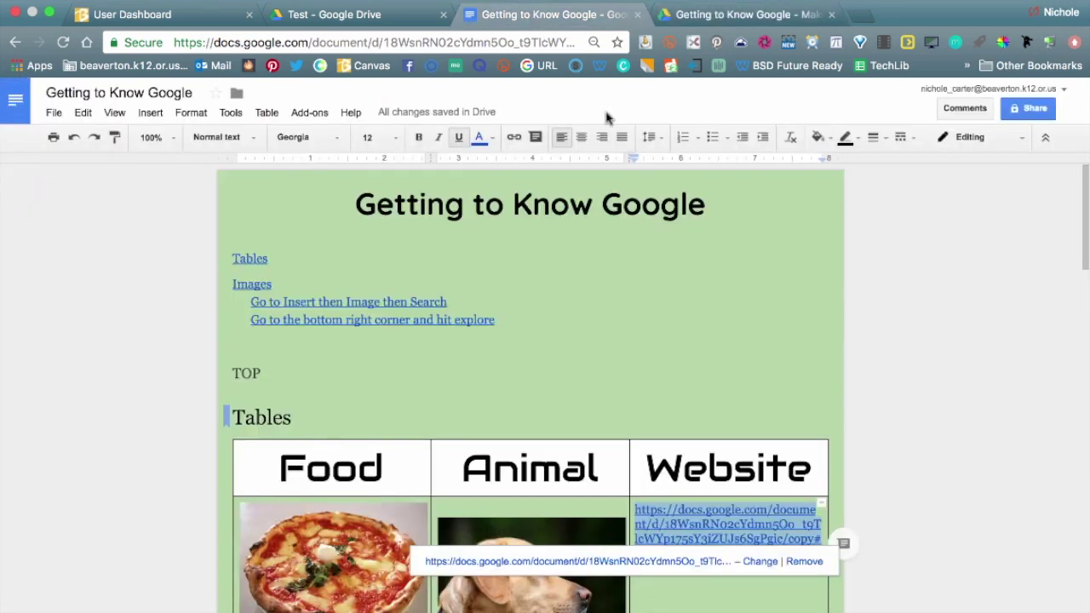
Step: Change "copy" back to "edit" at the end of the URL in the Website column
{"action": "left_click", "coordinate": [774, 601]}
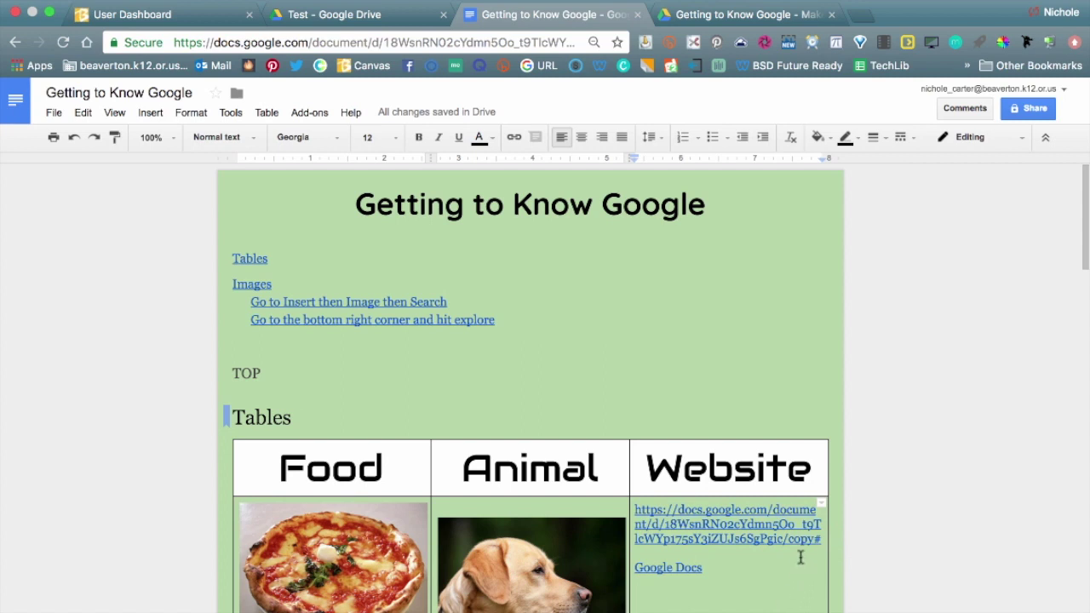
{"action": "left_click_drag", "start_coordinate": [794, 546], "coordinate": [823, 537]}
{"action": "type", "text": "edit"}
{"action": "key", "text": "BackSpace"}
{"action": "key", "text": "BackSpace"}
{"action": "type", "text": "it"}
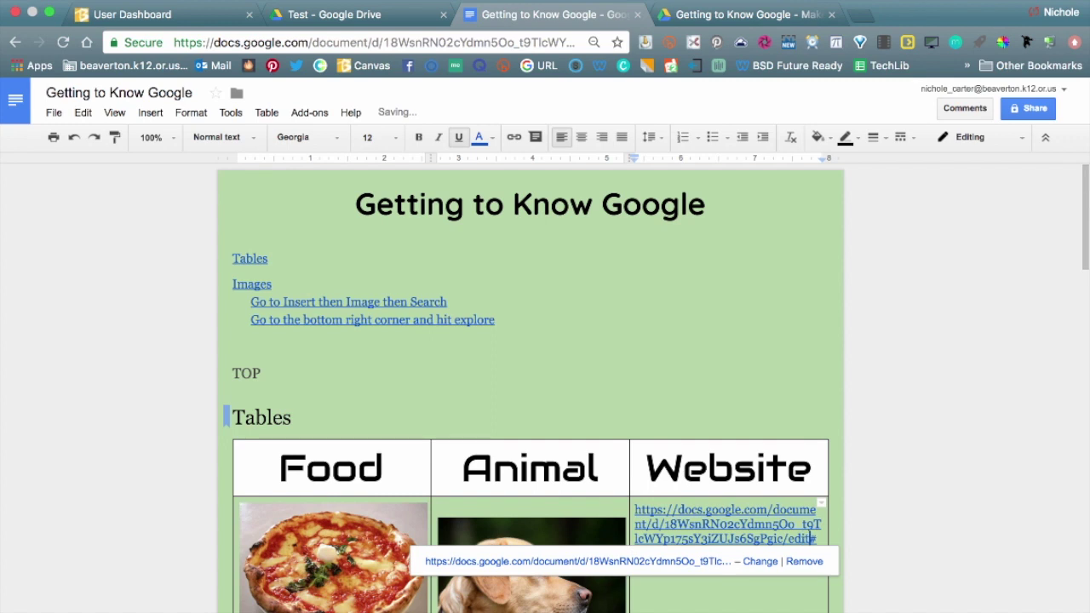
{"action": "left_click", "coordinate": [730, 601]}
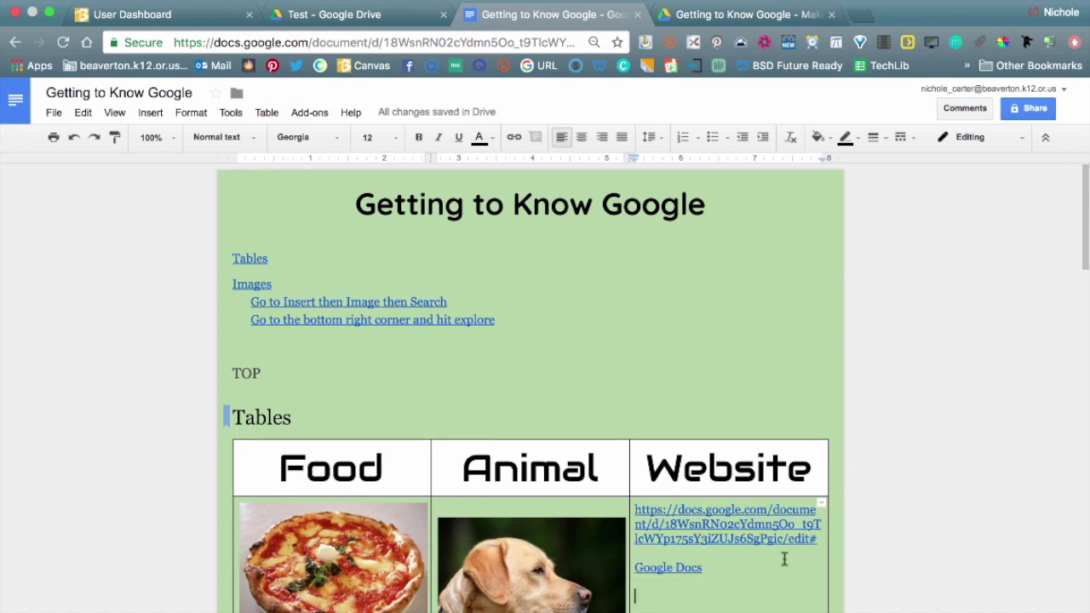
Step: Replace the word "edit" with "copy" again in the Website column's document URL
{"action": "left_click", "coordinate": [801, 538]}
{"action": "left_click_drag", "start_coordinate": [803, 537], "coordinate": [807, 540]}
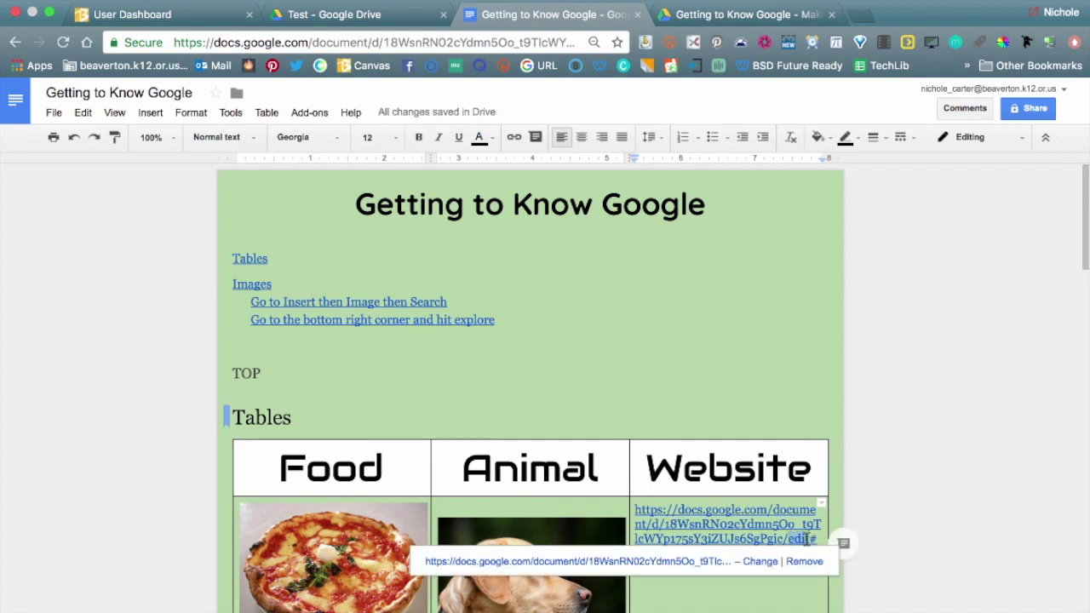
{"action": "type", "text": "c"}
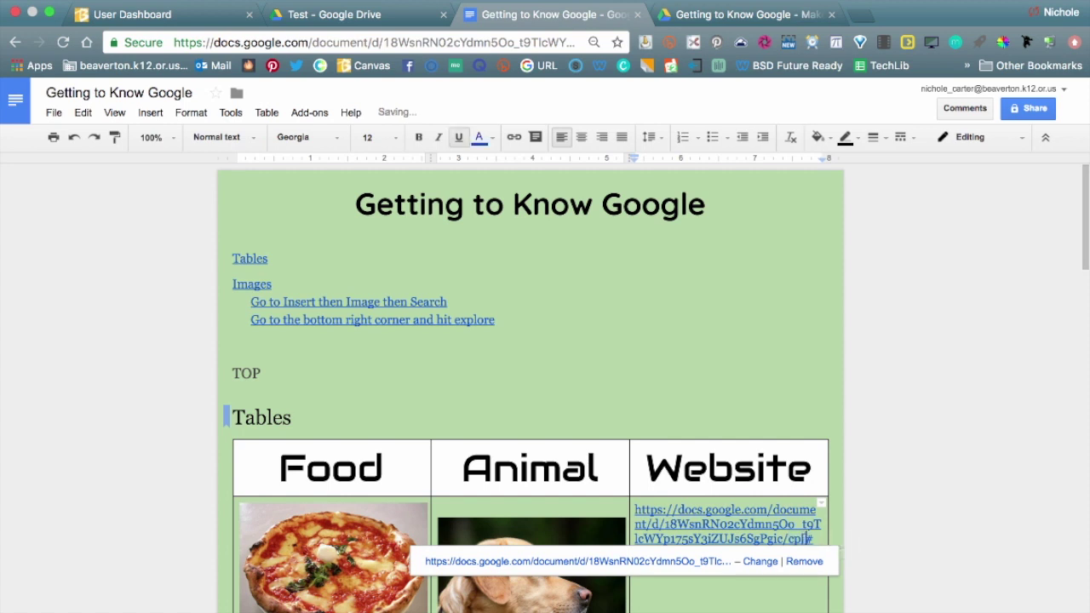
{"action": "type", "text": "opy"}
{"action": "left_click", "coordinate": [791, 608]}
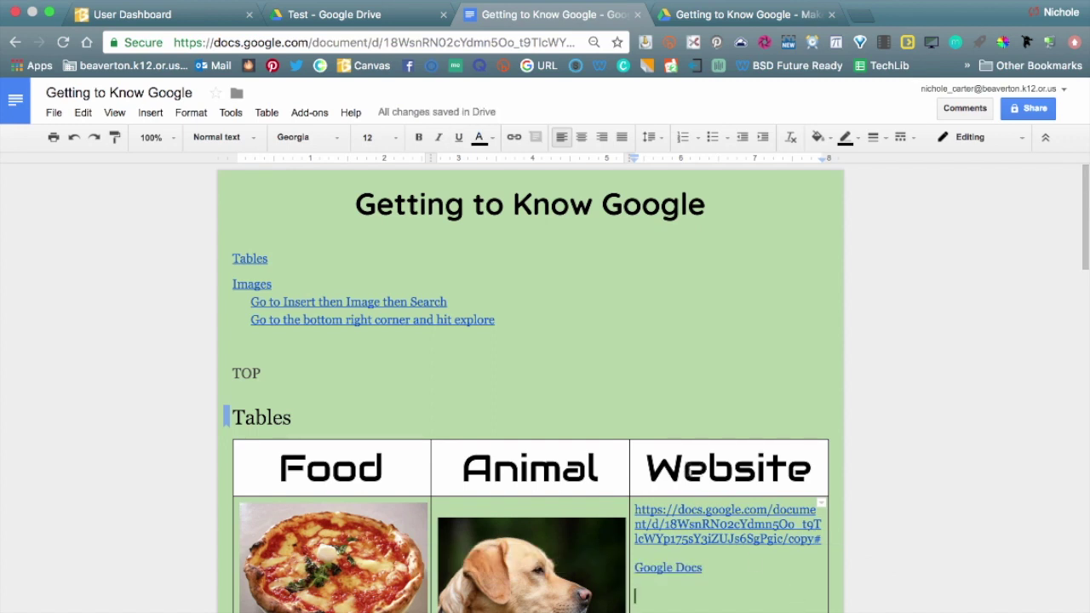
{"action": "scroll", "coordinate": [599, 430], "scroll_direction": "down", "scroll_amount": 3}
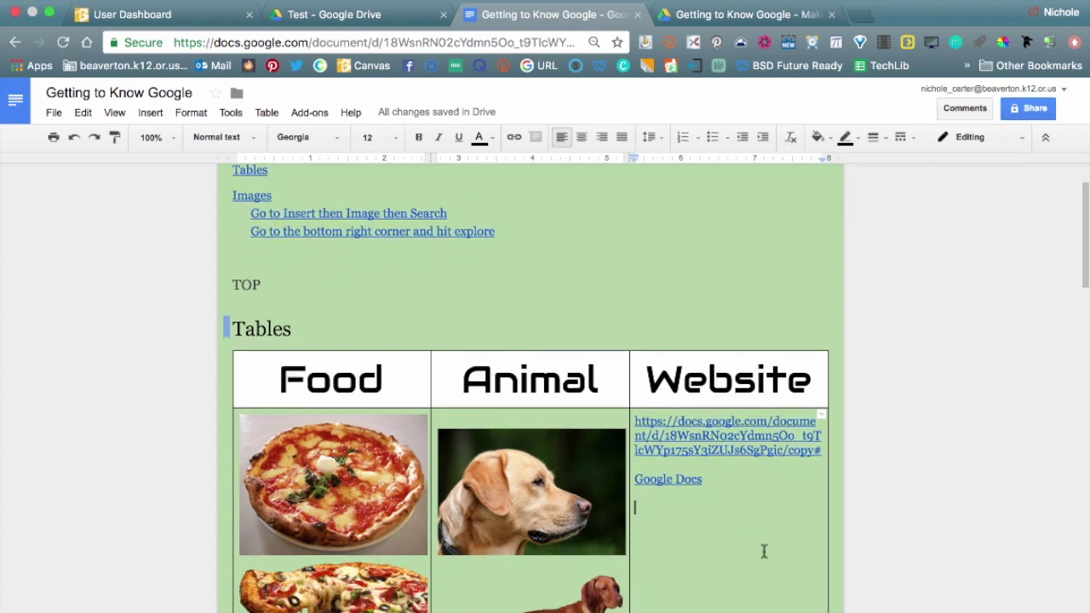